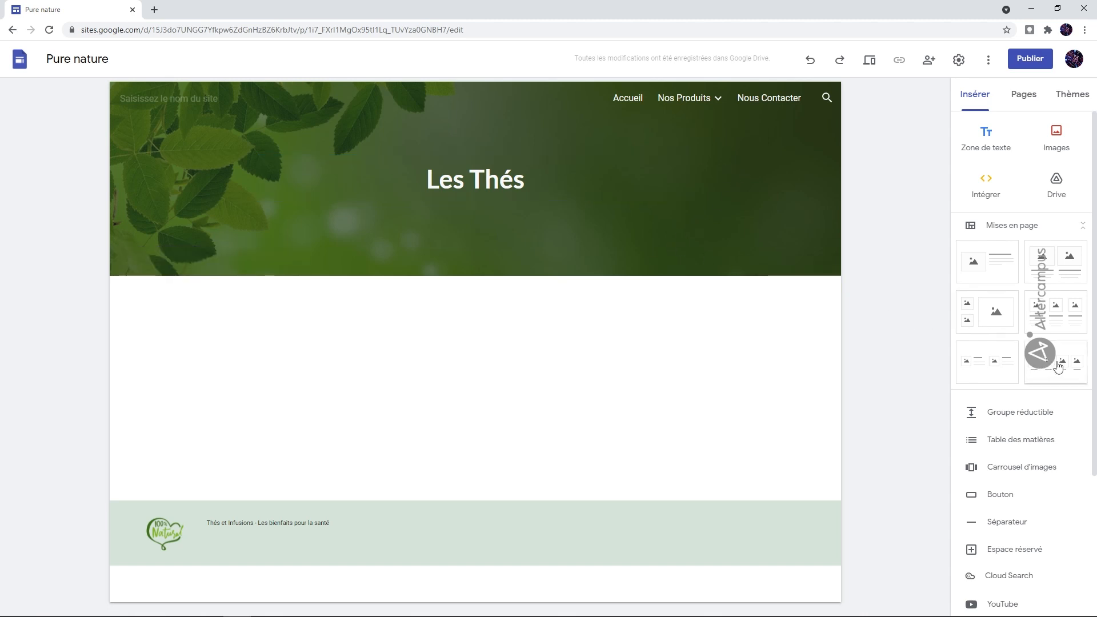
- Insert the four-column image-and-text layout on the Les Thés page and fill its first image placeholder with "thé noir.jpg" from Drive
click(1059, 360)
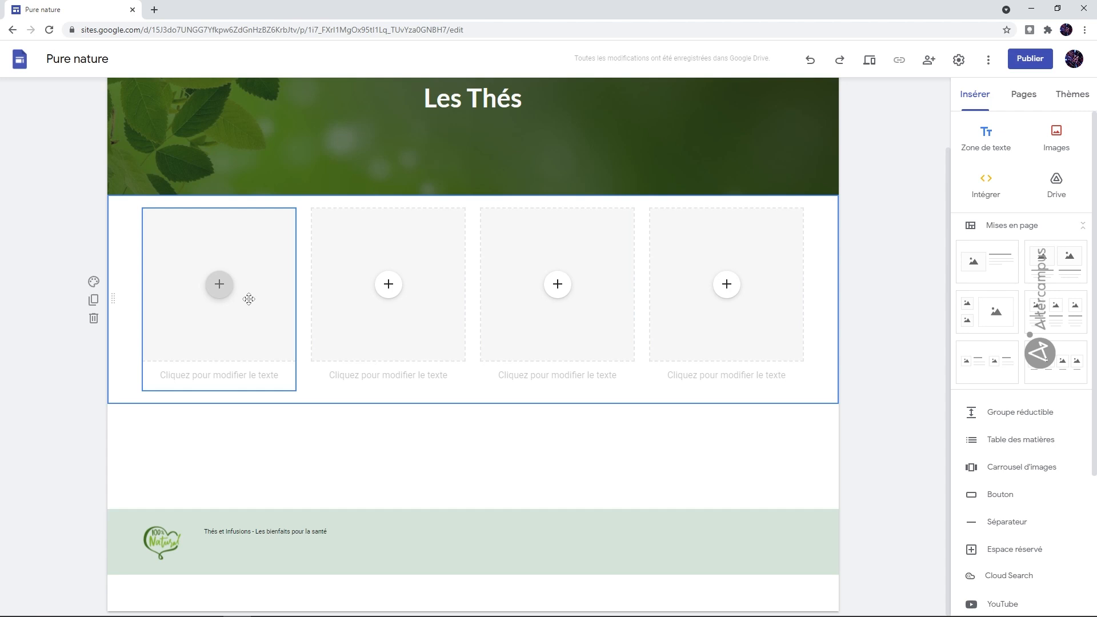
click(219, 284)
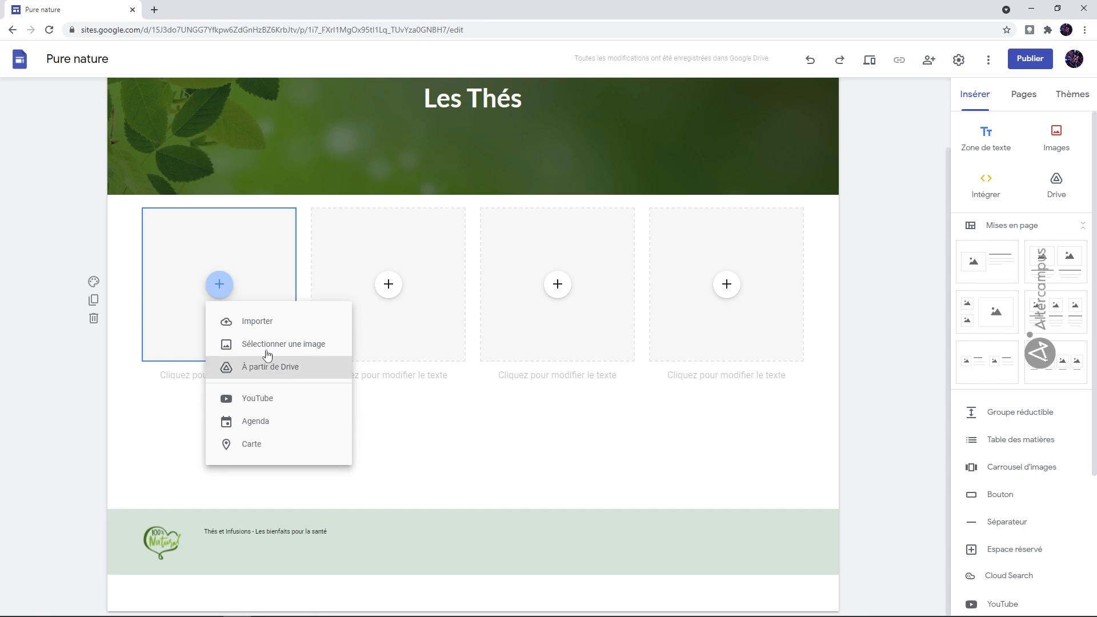
click(288, 349)
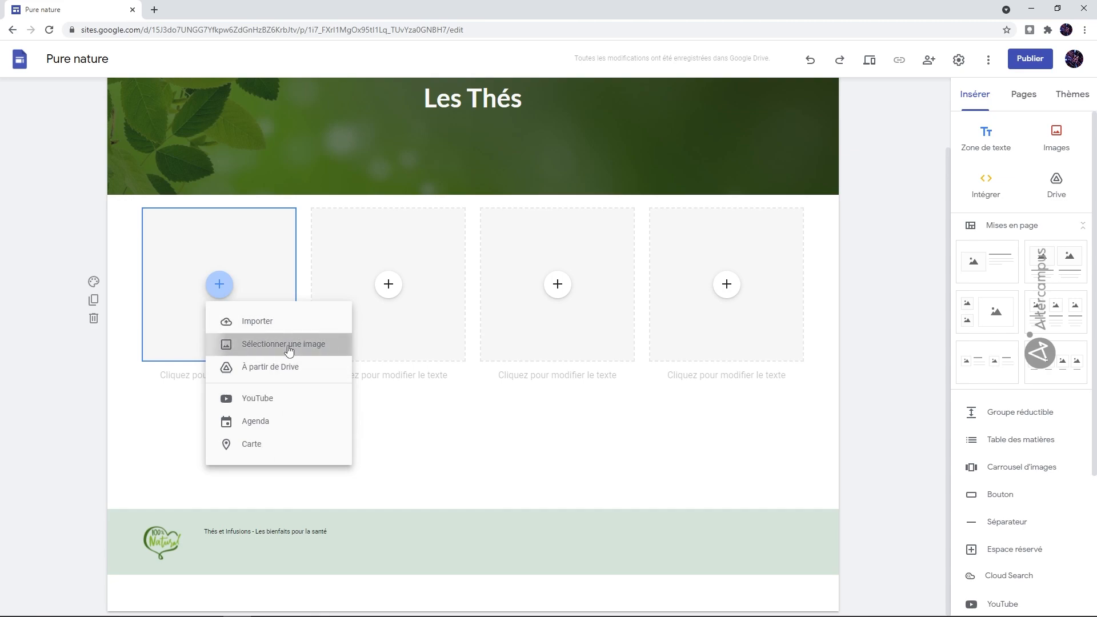
scroll(654, 303, down, 10)
scroll(656, 307, down, 15)
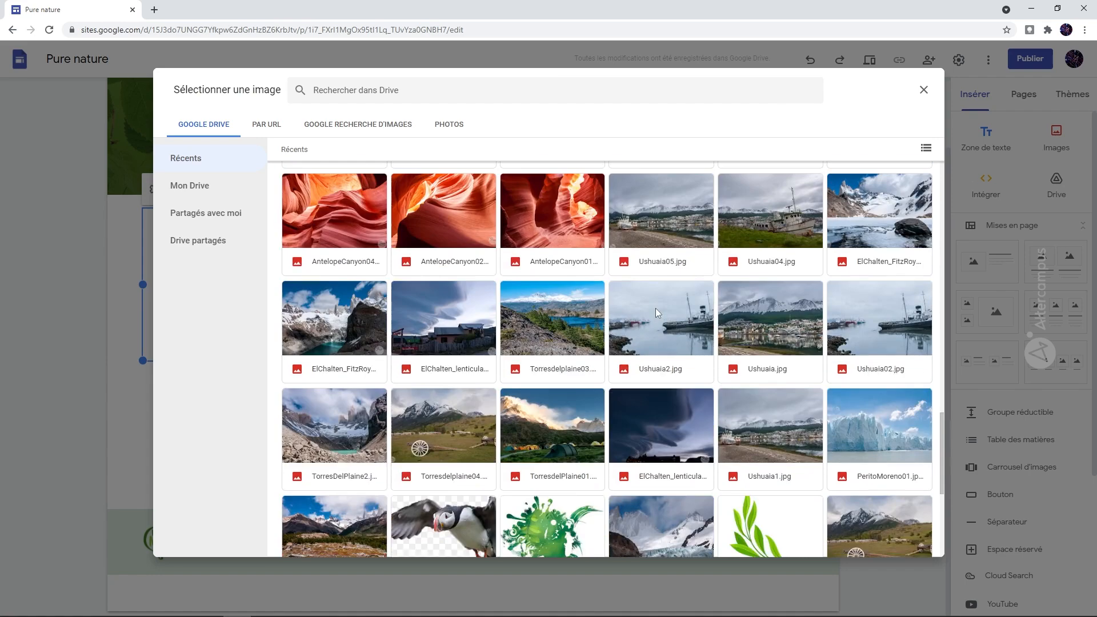
scroll(657, 312, down, 1)
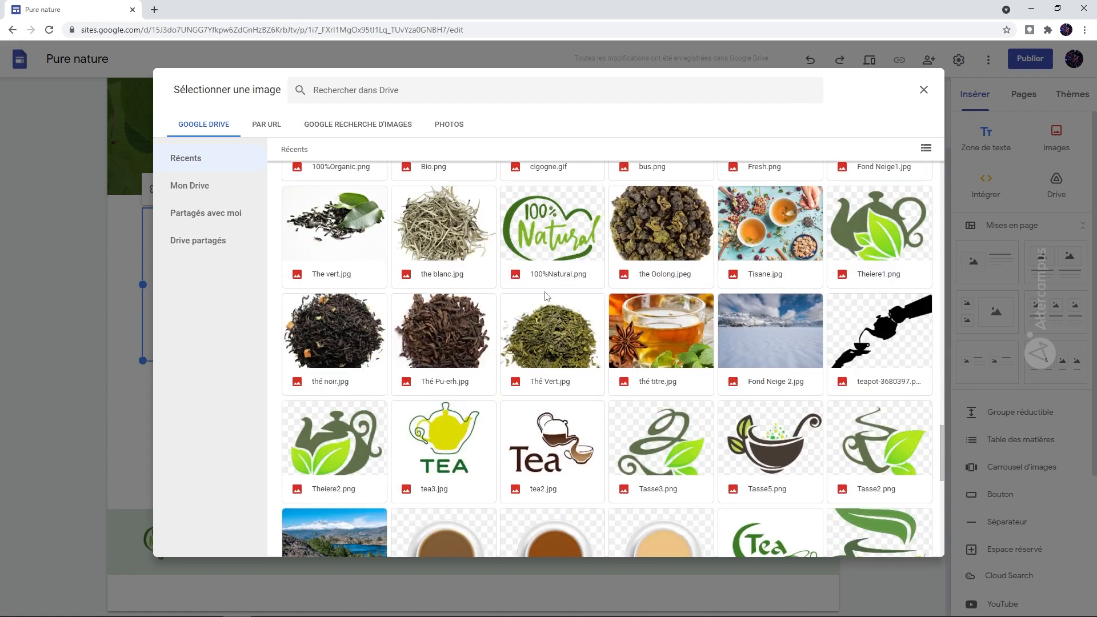
double_click(344, 346)
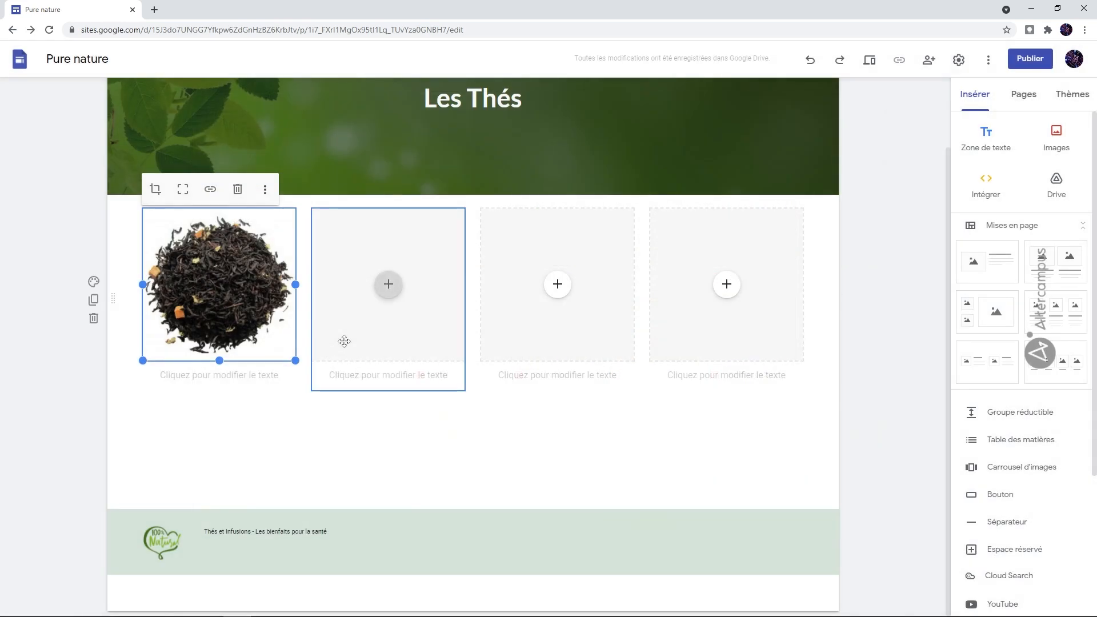
- Caption the first image "Thé Noir", add a paragraph of filler text beneath it, and justify that paragraph
click(234, 382)
text(Thé Noir)
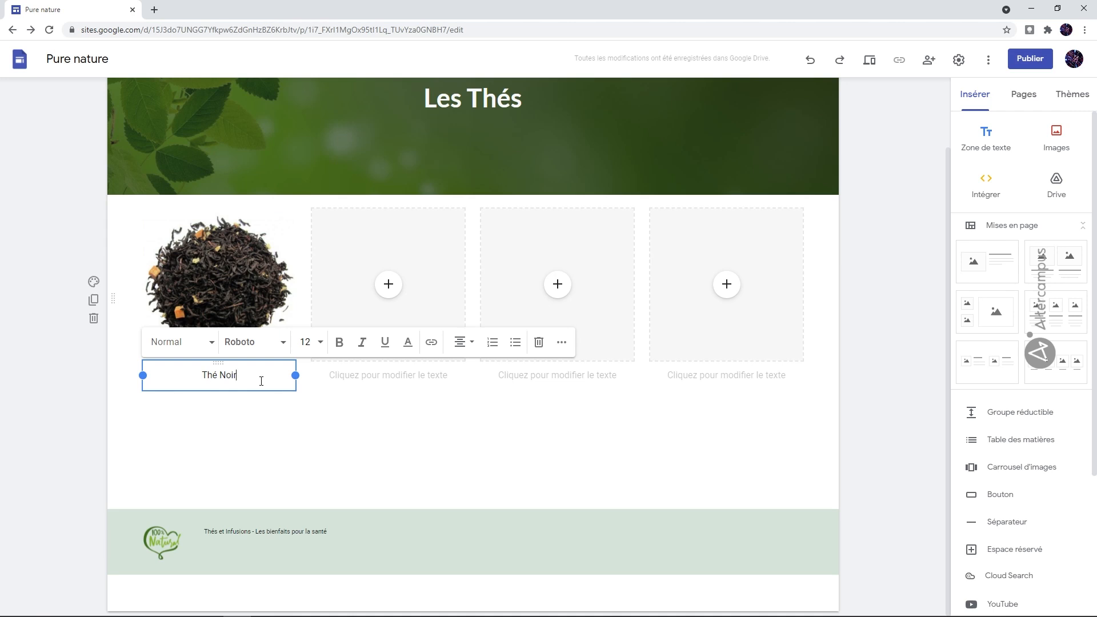
key(Return)
text(dflqsmdfmlùsqmdlfmlù msùllmùs)
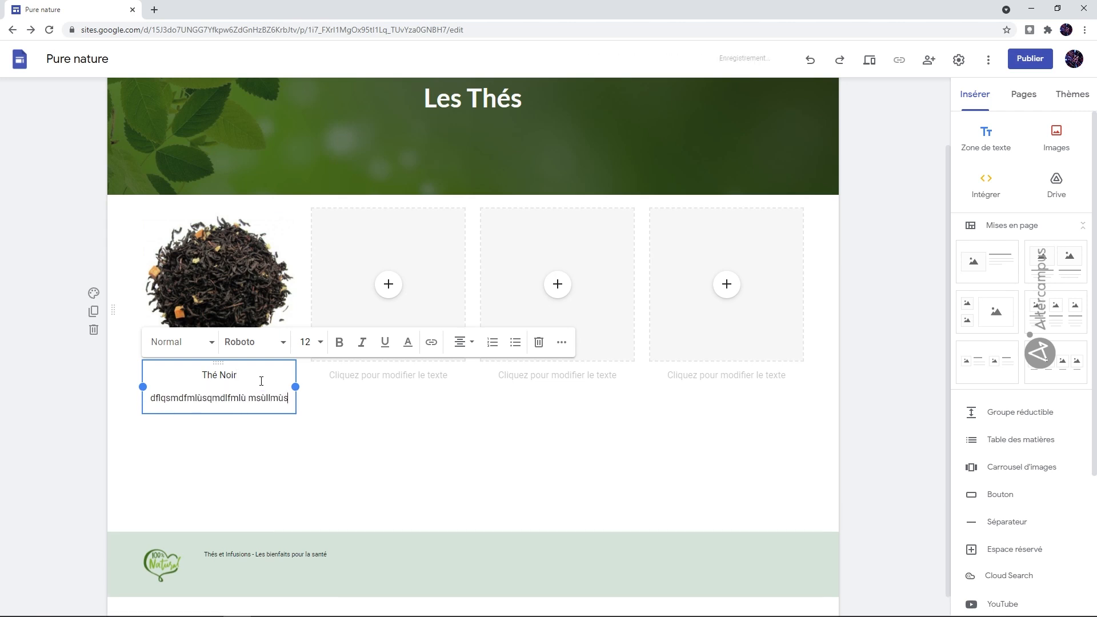
text(dml ùqsdmlùf lmqsml sdllùqùlmq sqdlm flqsld)
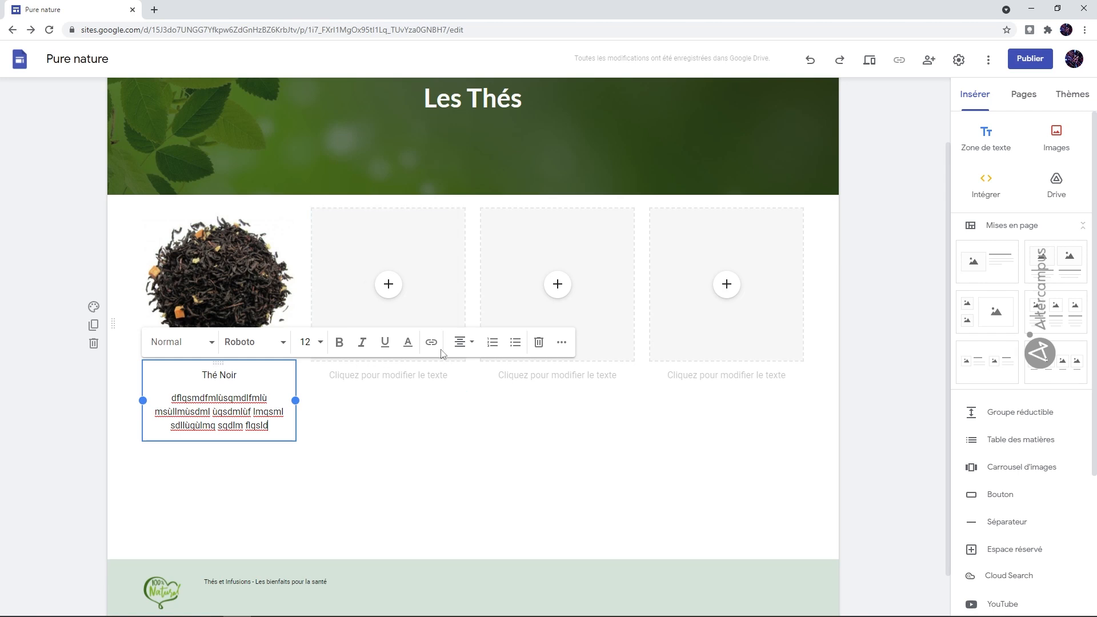
click(462, 342)
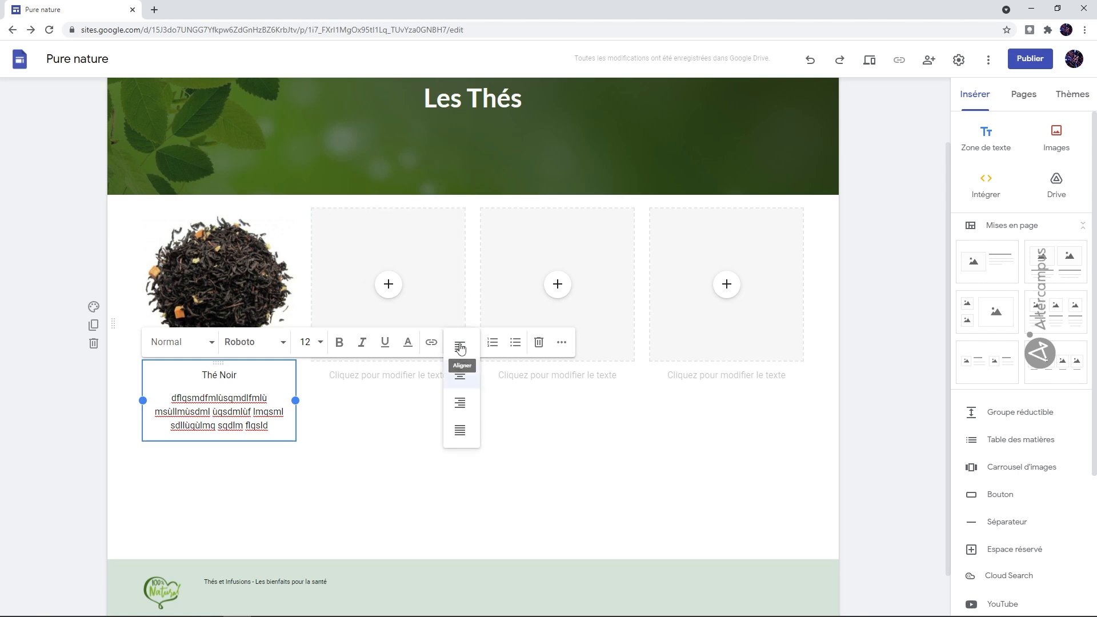
click(460, 430)
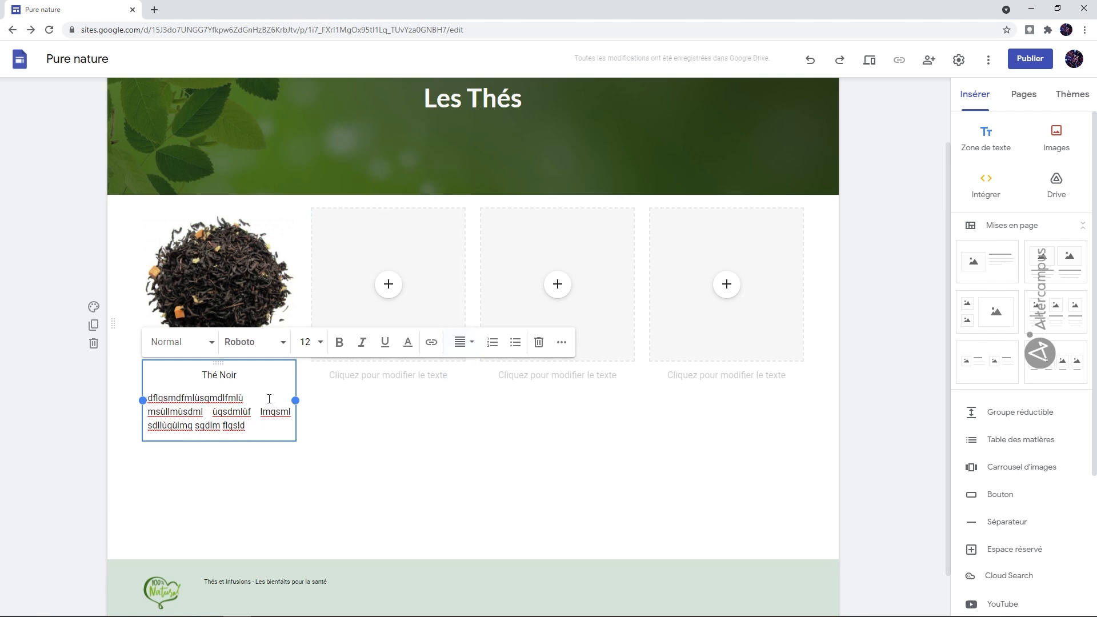
- Try the crop zoom on the black tea image and return it to its original framing
click(241, 304)
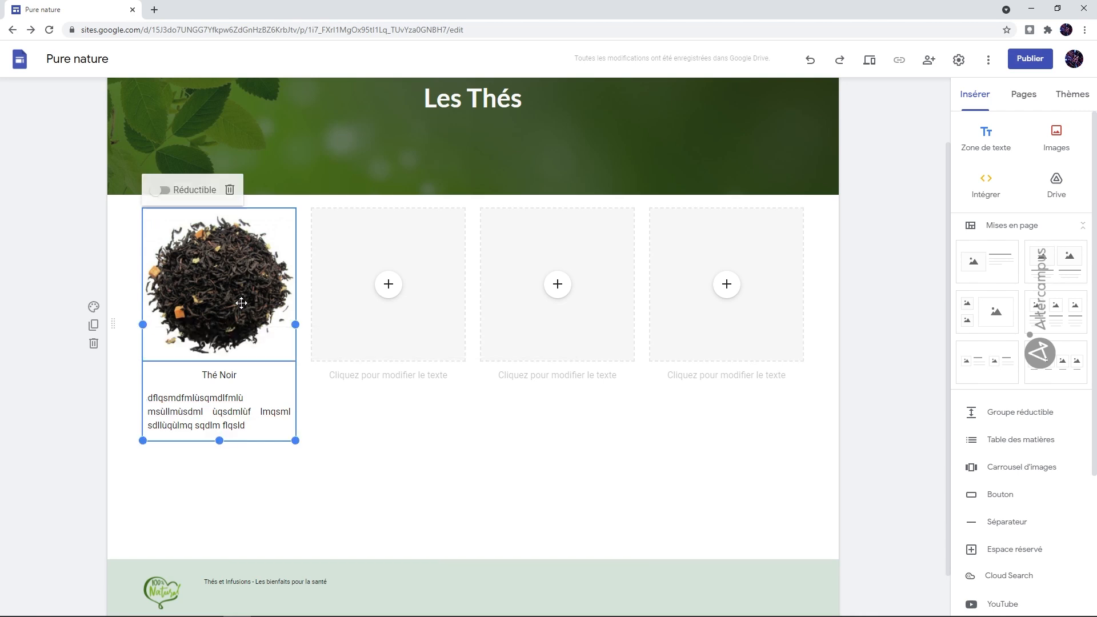
click(237, 296)
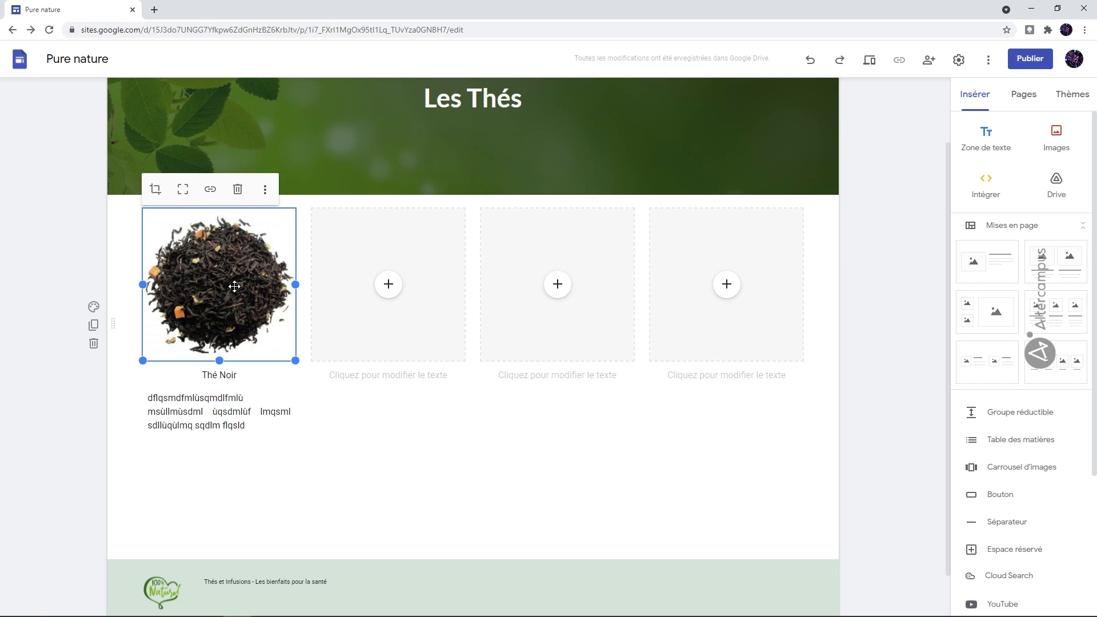
click(155, 189)
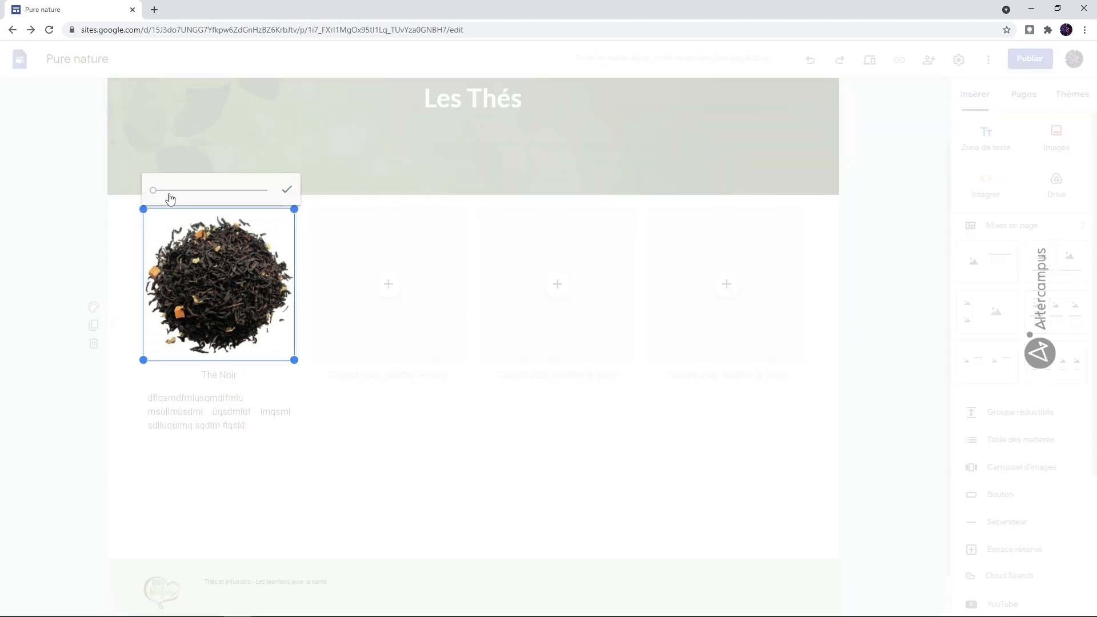
click(157, 192)
mouse_move(159, 198)
mouse_down()
mouse_move(172, 199)
mouse_move(151, 195)
mouse_up()
click(287, 189)
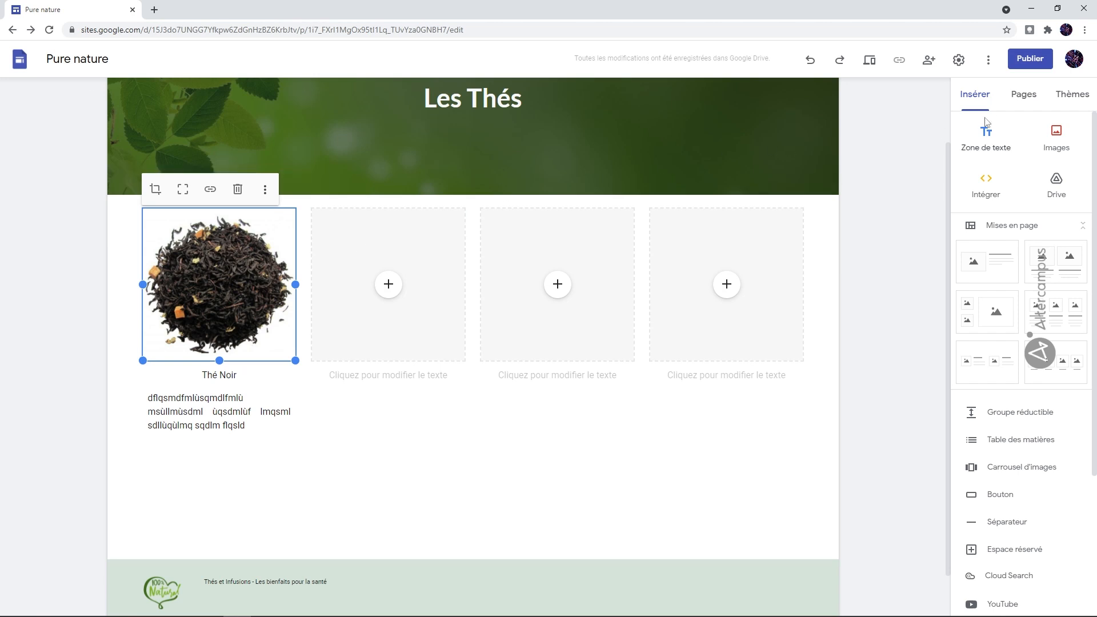
- Create a new sub-page named "The Noir" under Nos Produits
click(1024, 97)
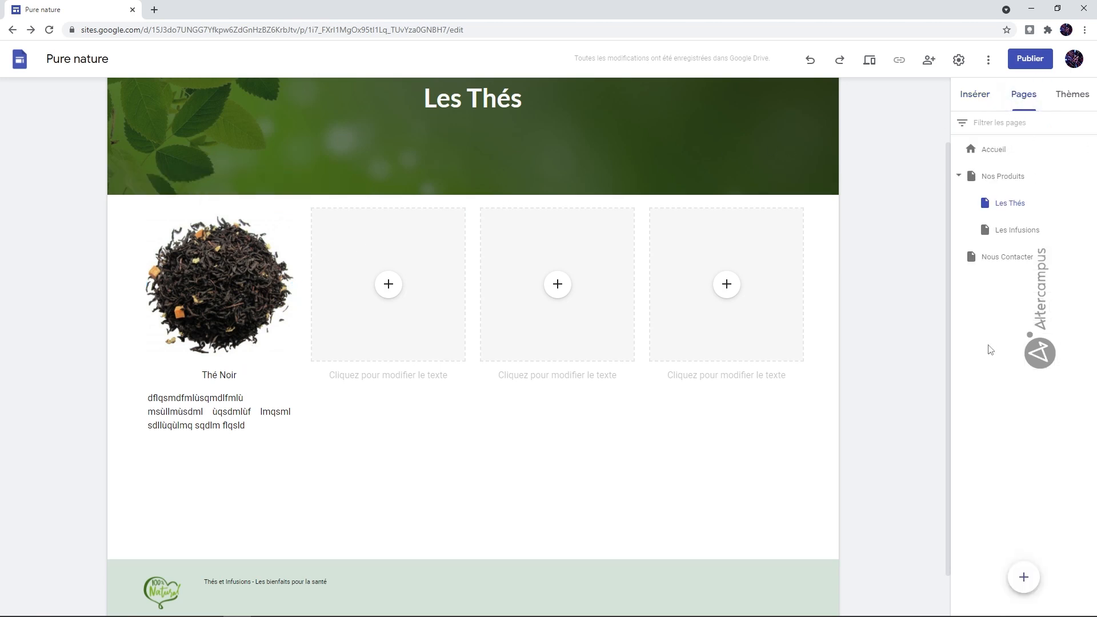
mouse_move(1032, 578)
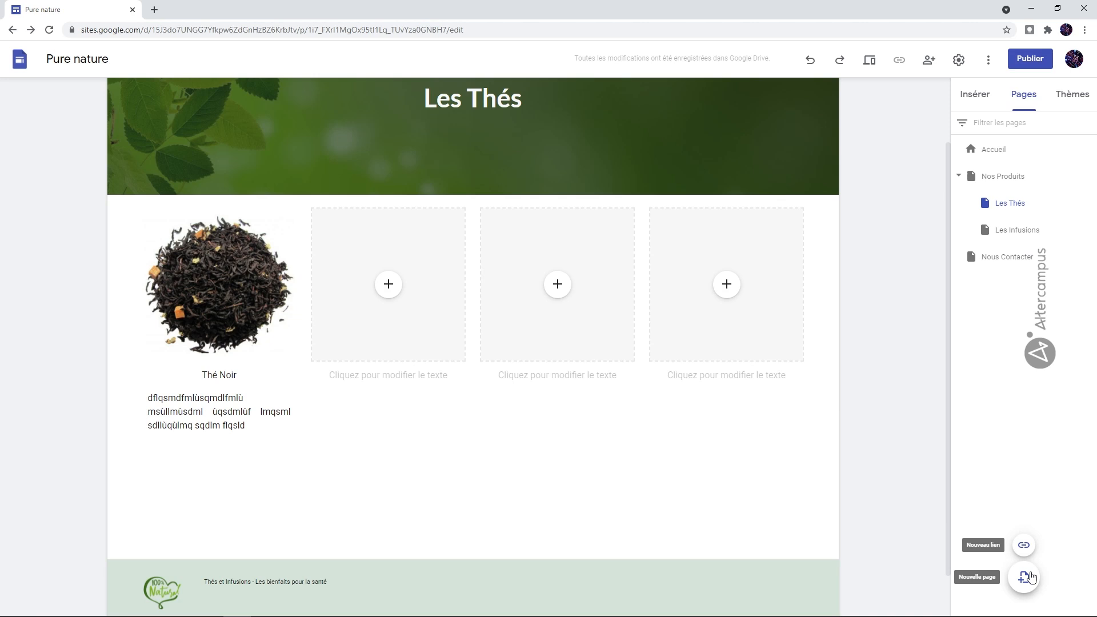
click(1025, 578)
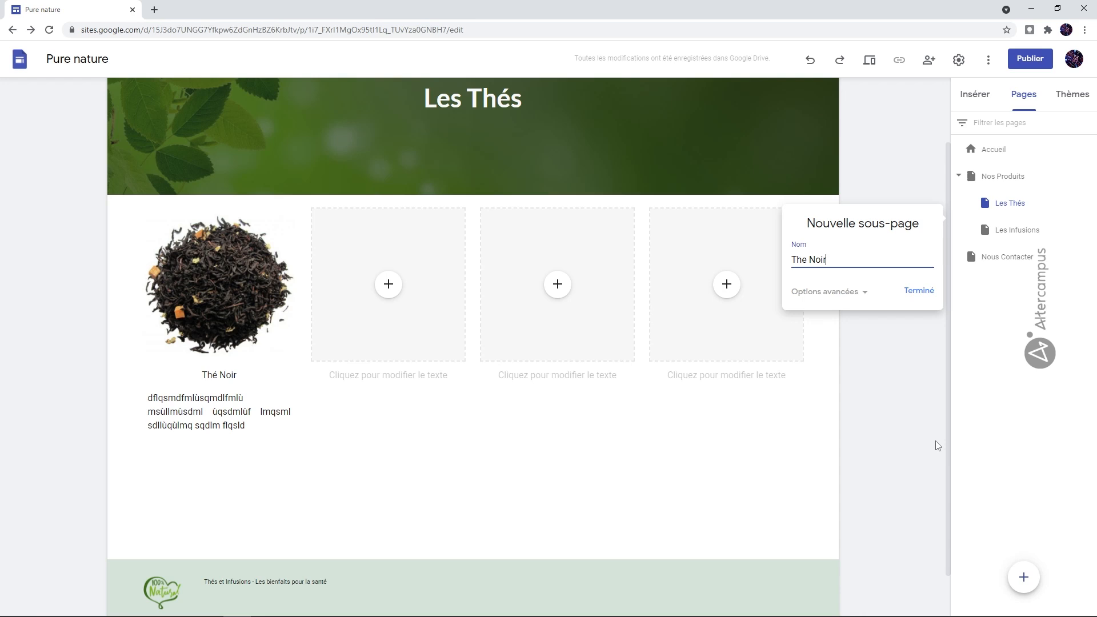
text(The Noir)
click(919, 291)
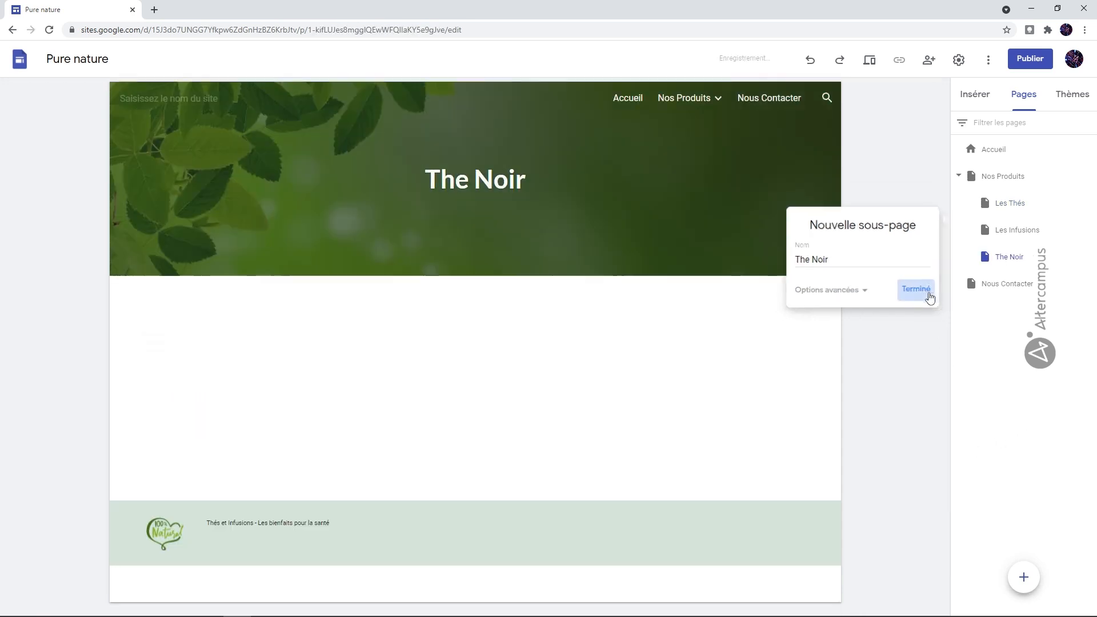
- Hide the The Noir sub-page from the site navigation
click(1016, 260)
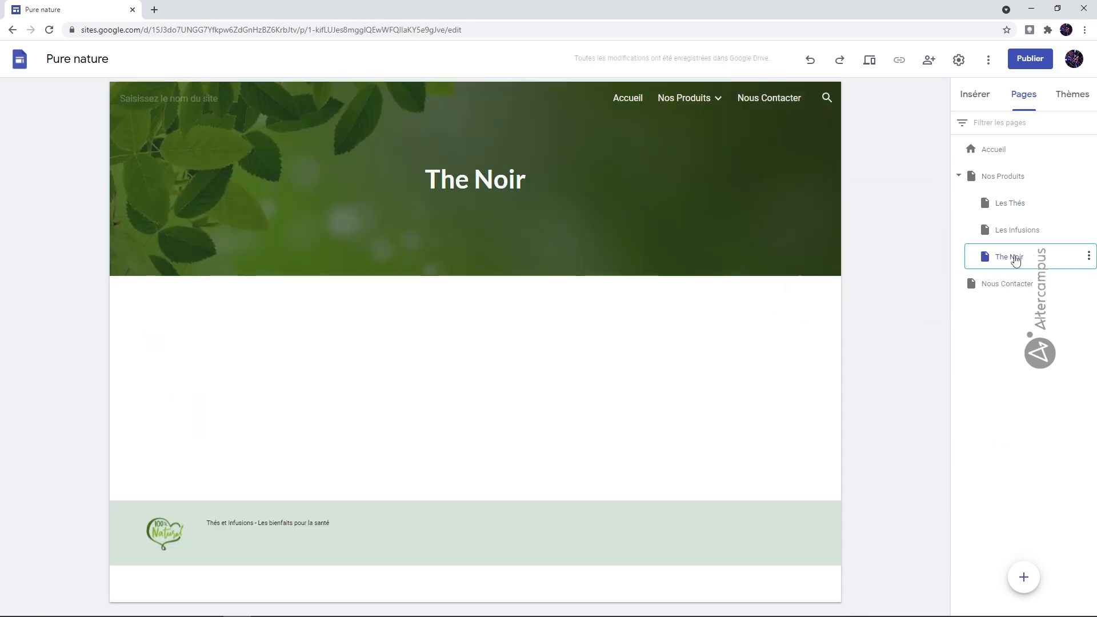
click(1089, 260)
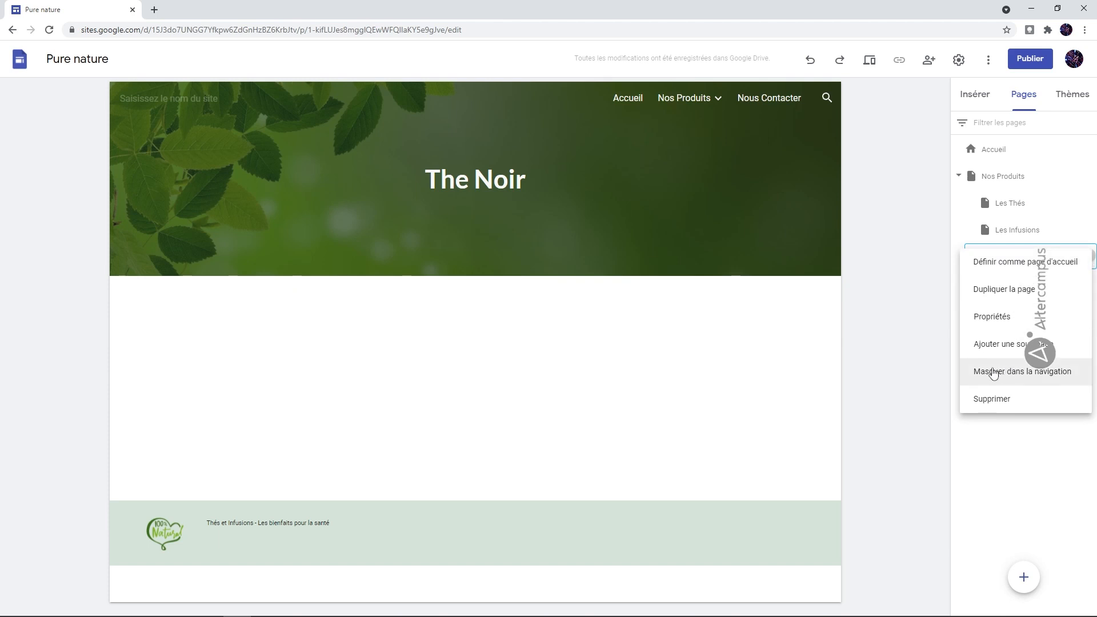
click(1022, 373)
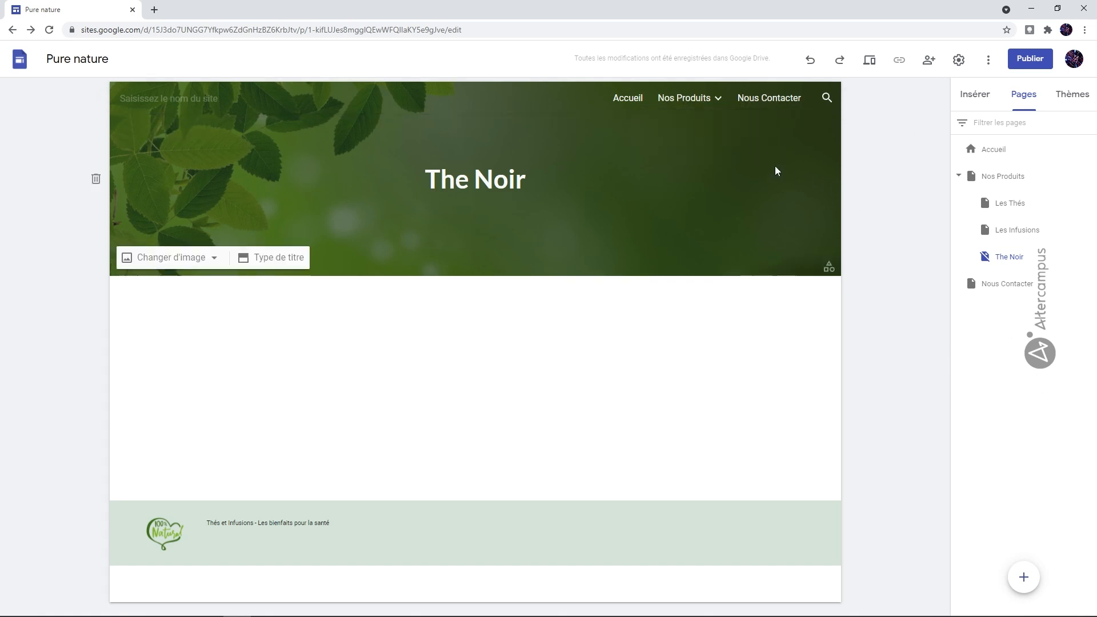
- Return to the Les Thés page and link the black tea image to the The Noir page
mouse_move(702, 97)
click(684, 123)
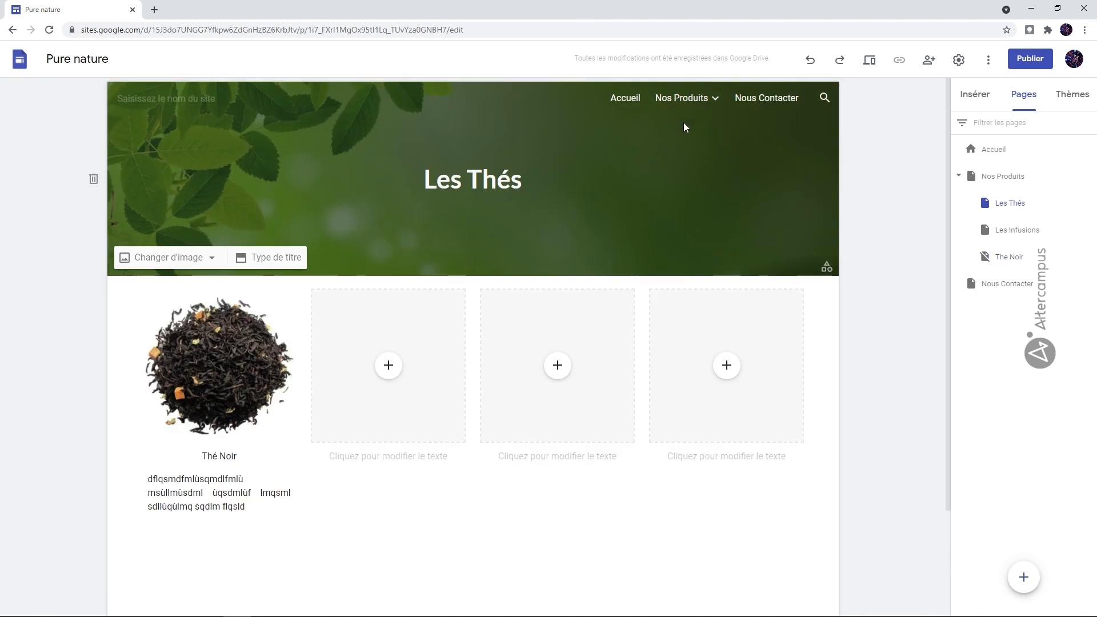
click(237, 343)
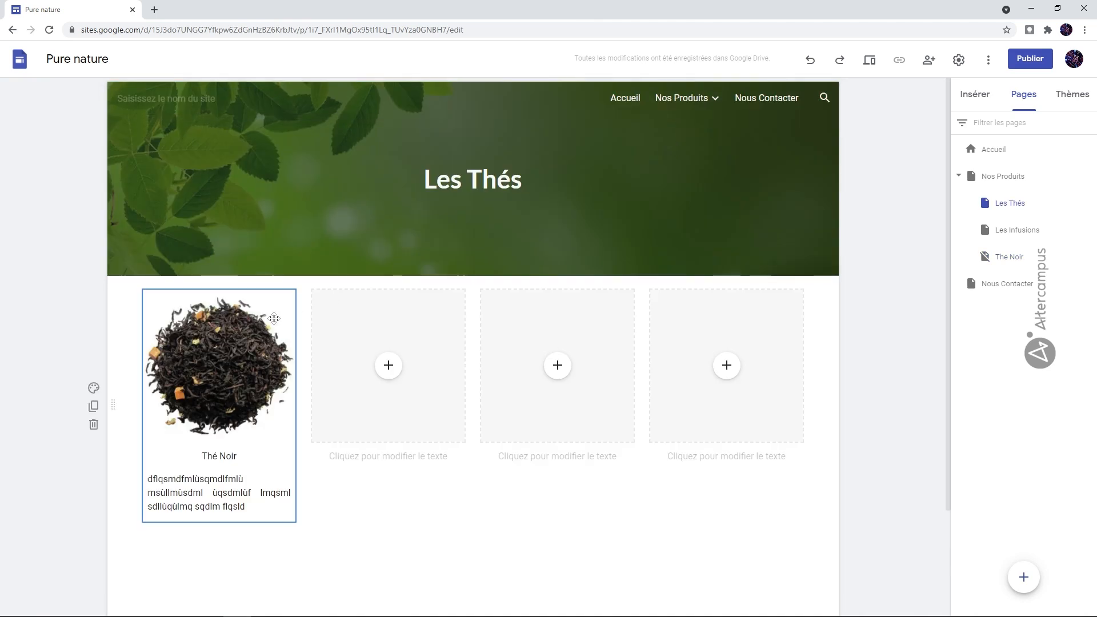
click(235, 348)
click(211, 270)
scroll(250, 343, down, 1)
click(213, 345)
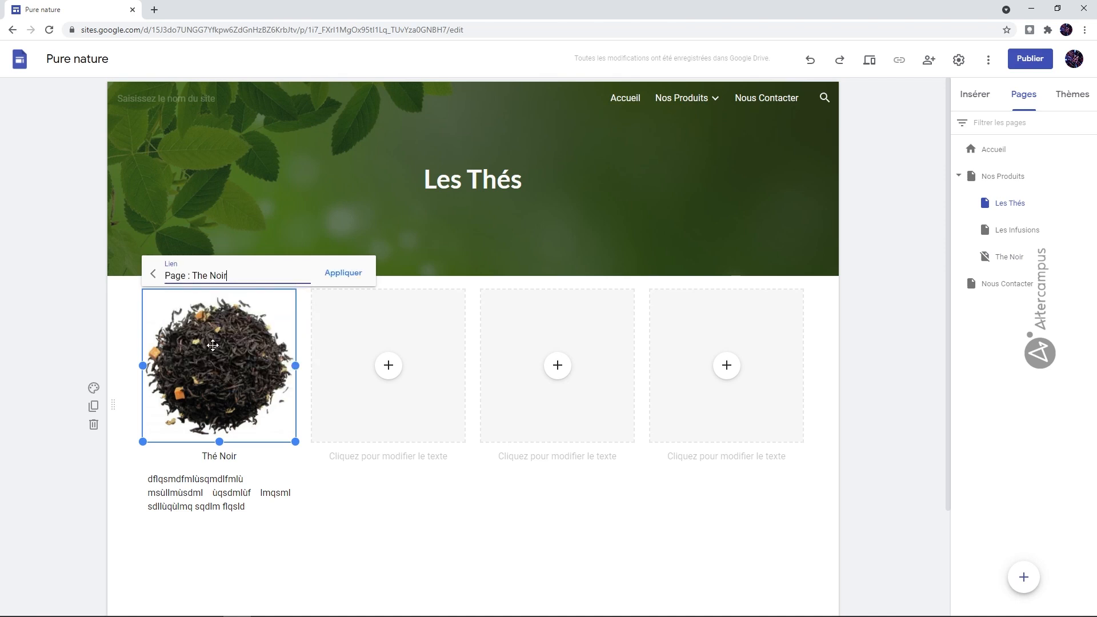
click(330, 275)
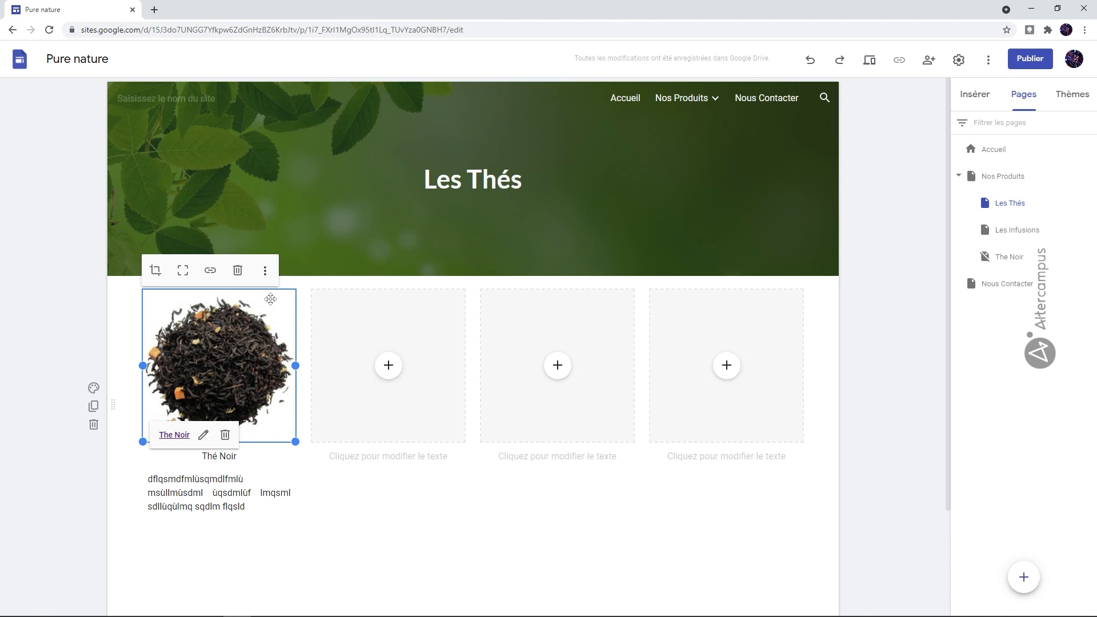
- Make the group containing the black tea image and its caption collapsible
click(260, 471)
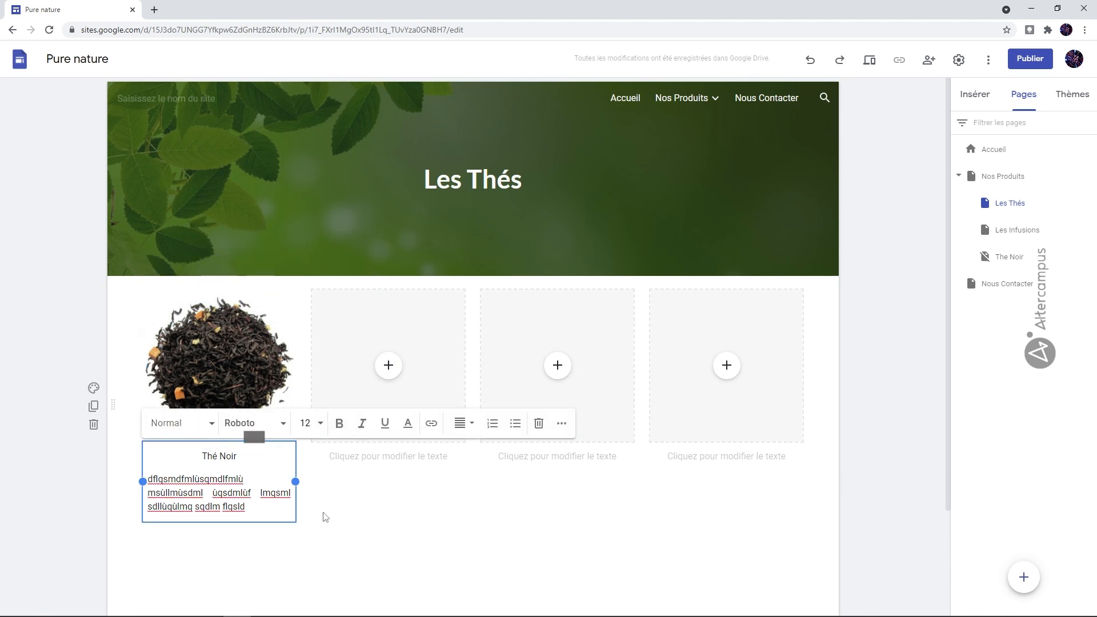
click(324, 516)
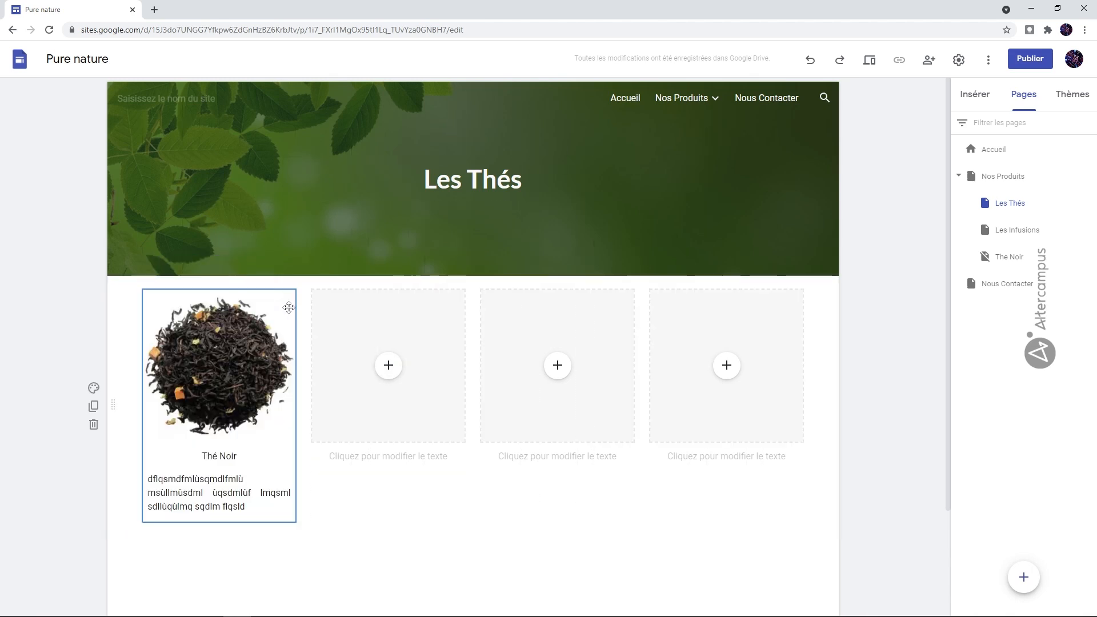
click(295, 314)
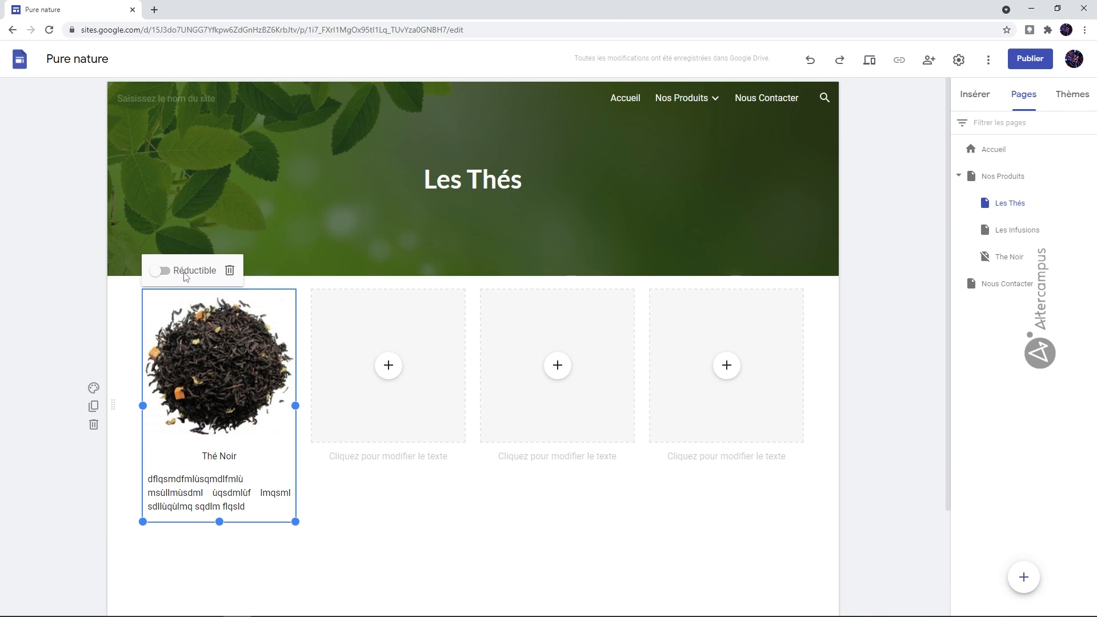
click(168, 273)
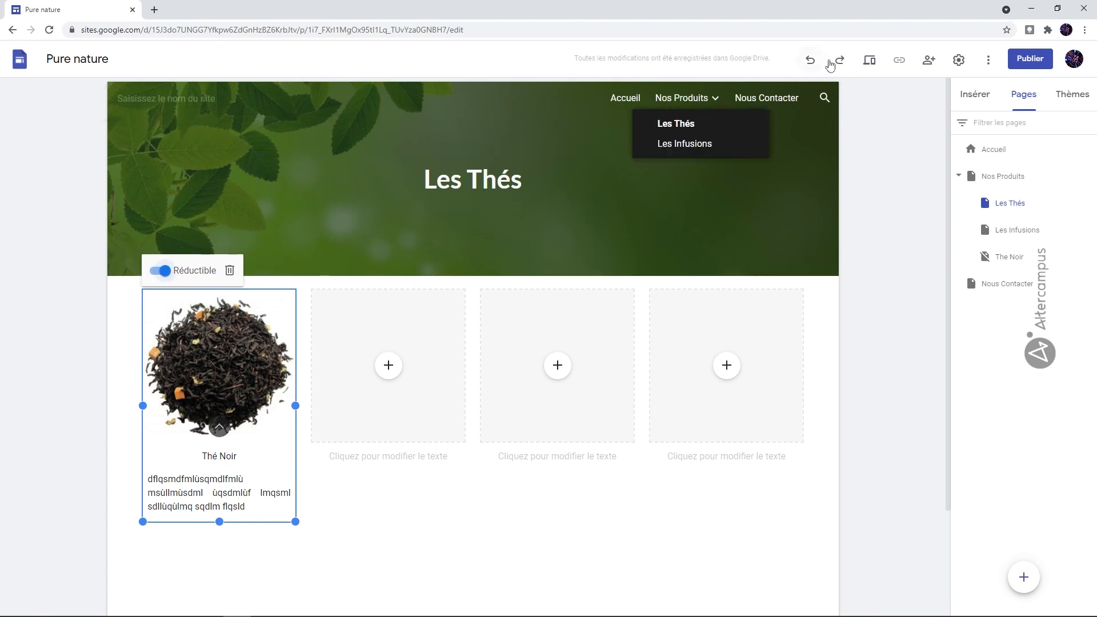
- Preview the site, test expanding and collapsing the black tea text, follow the image's link, and exit the preview
click(870, 60)
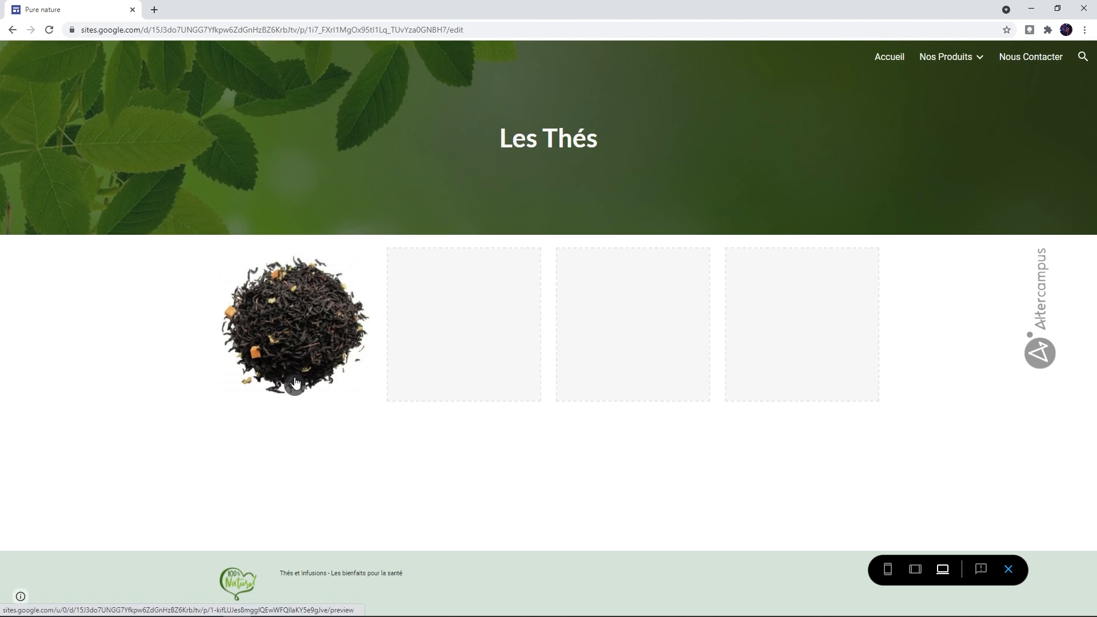
click(295, 383)
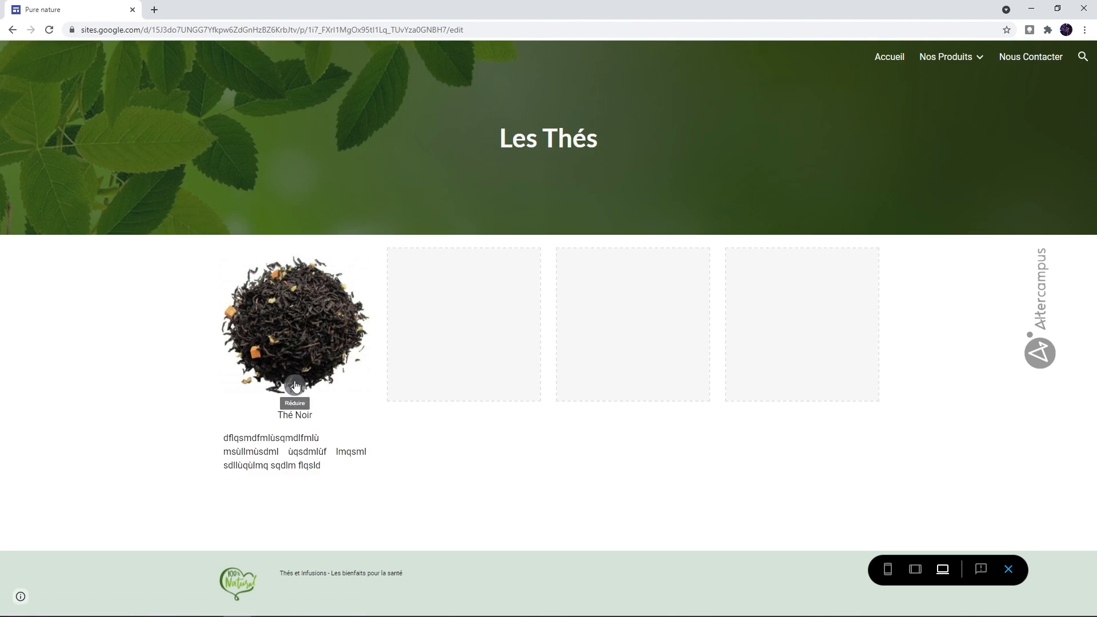
click(295, 384)
click(295, 384)
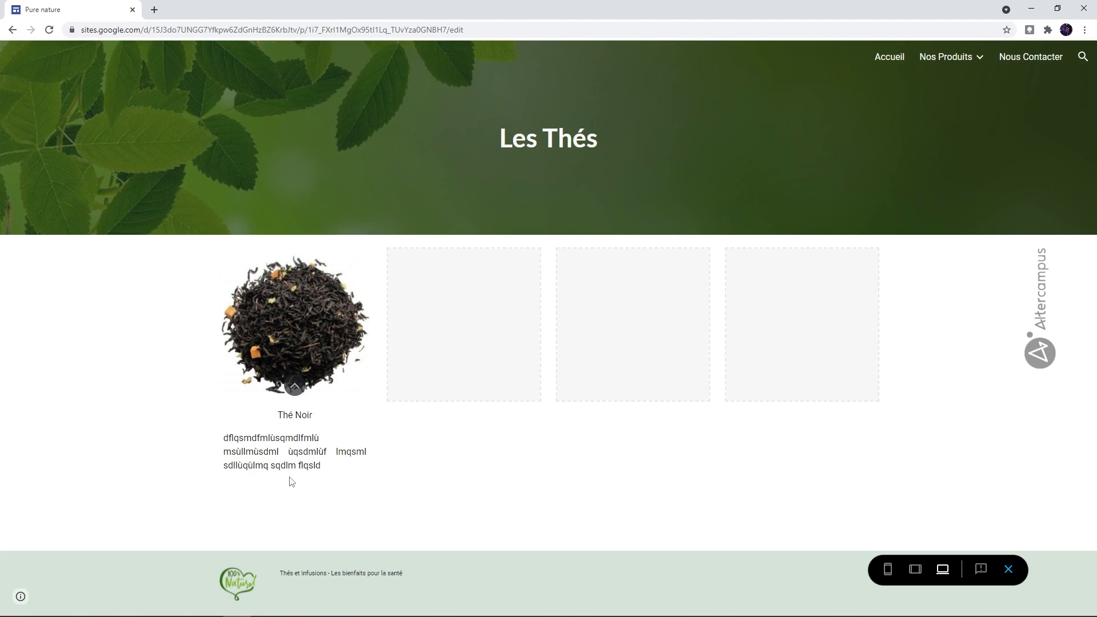
click(298, 336)
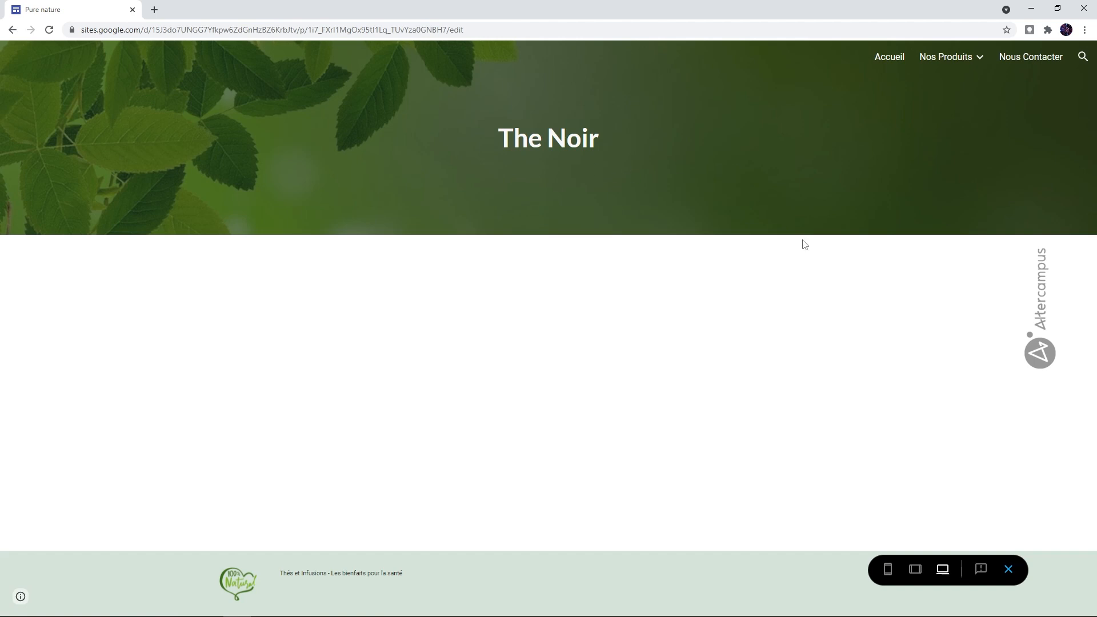
click(1017, 571)
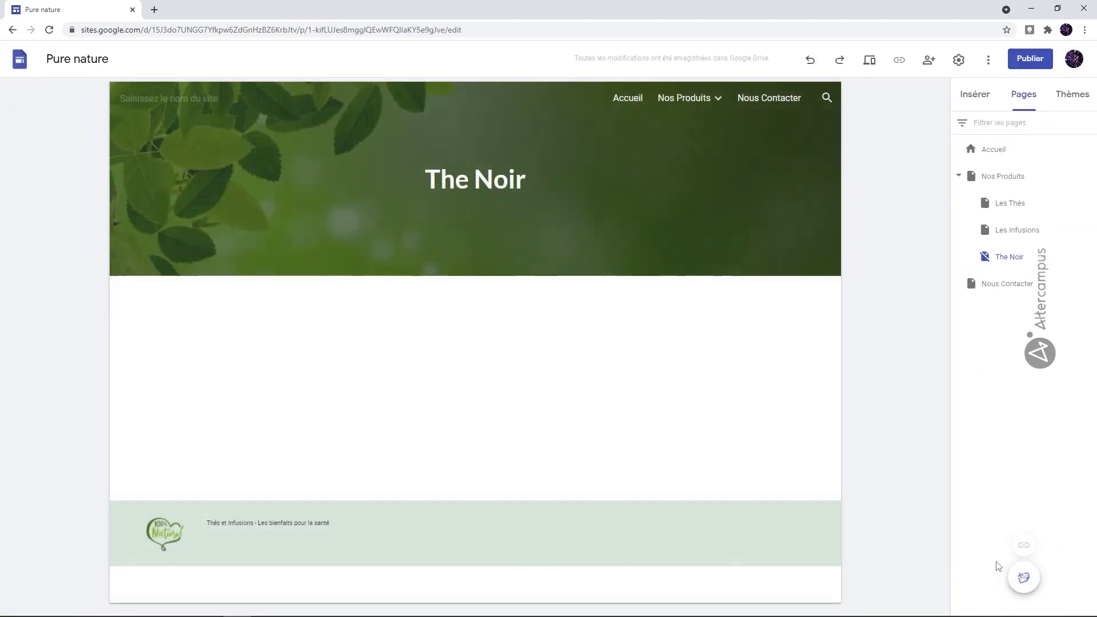
- Return to the Les Thés page and turn off the collapsible option for the black tea image and text group
click(683, 100)
click(678, 123)
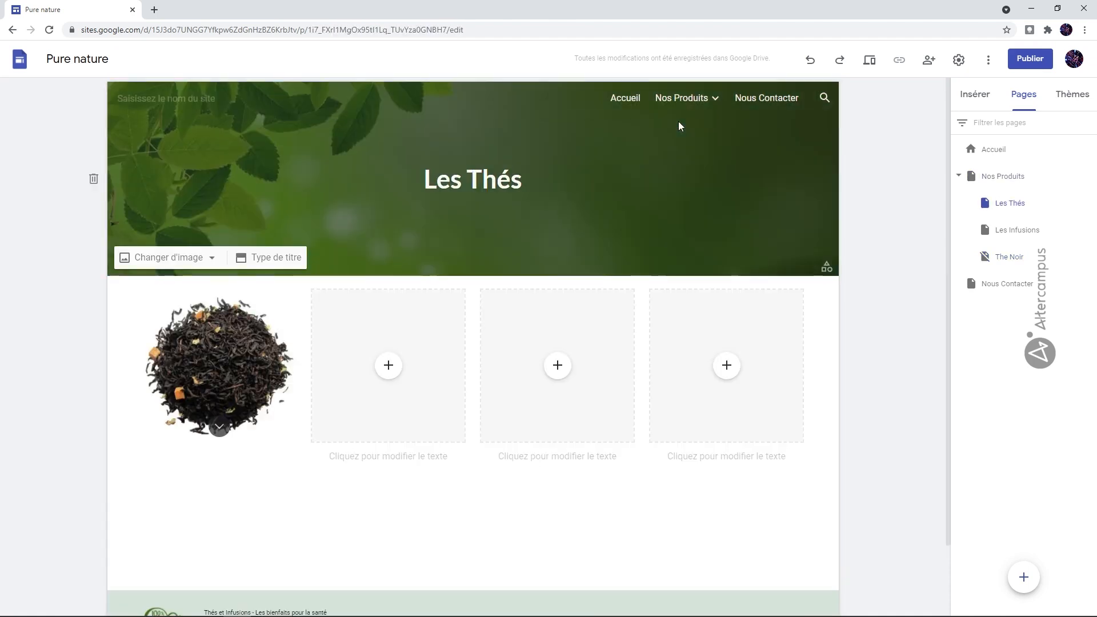
click(238, 365)
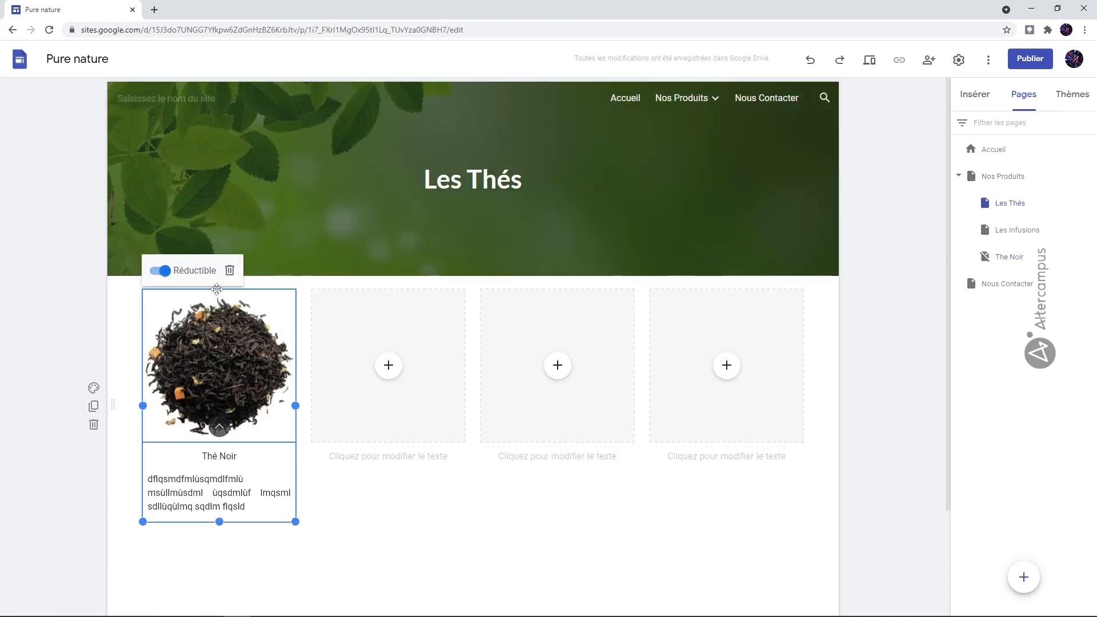
click(154, 272)
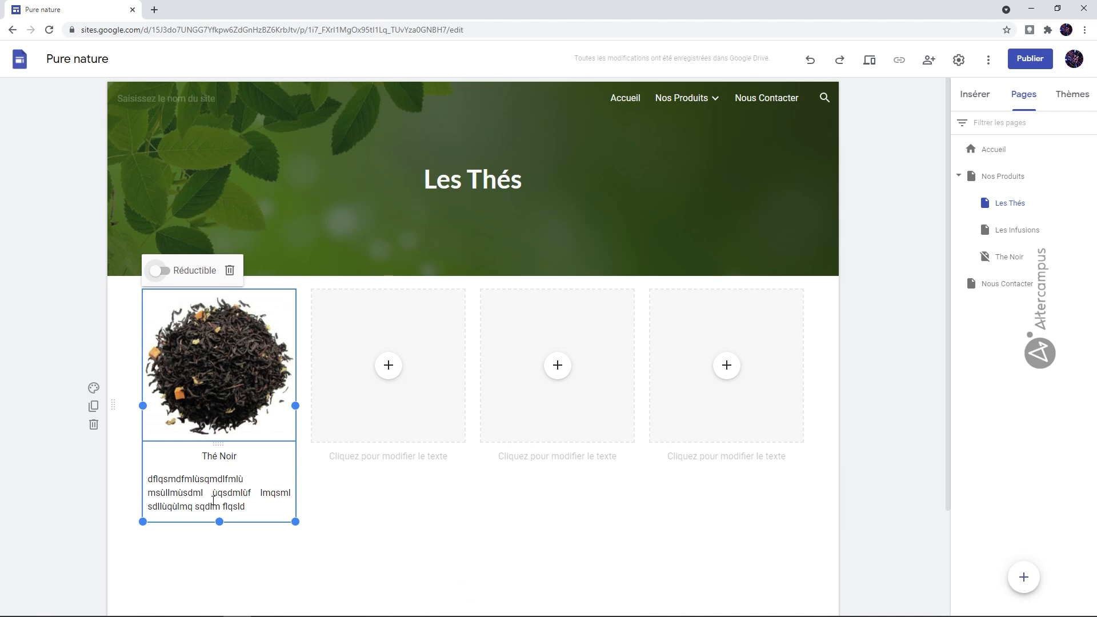
drag(204, 454, 231, 456)
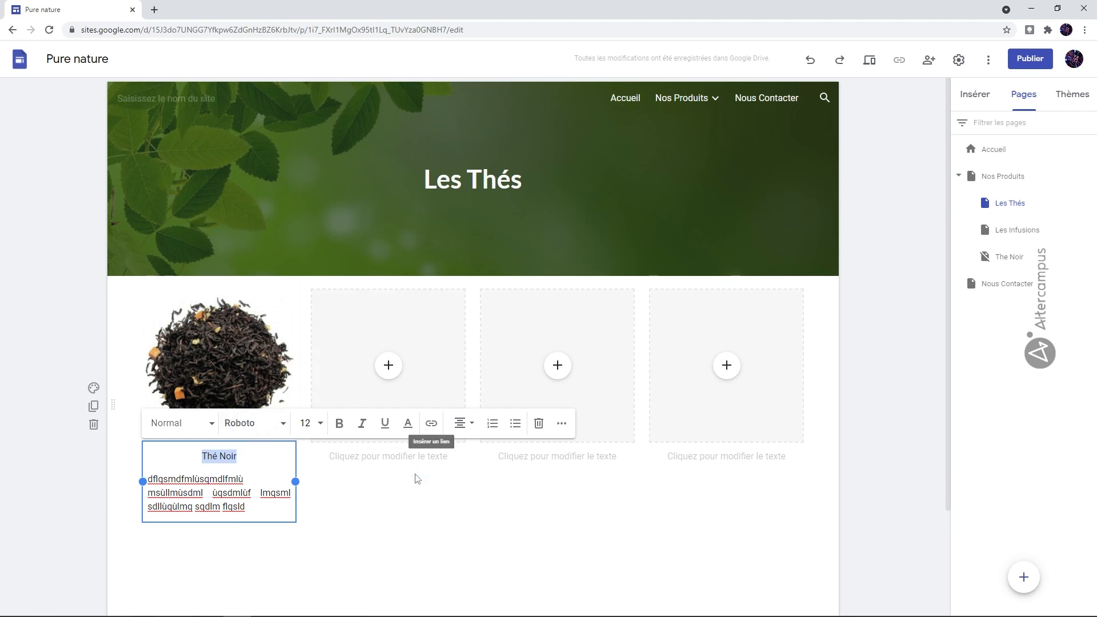
click(395, 513)
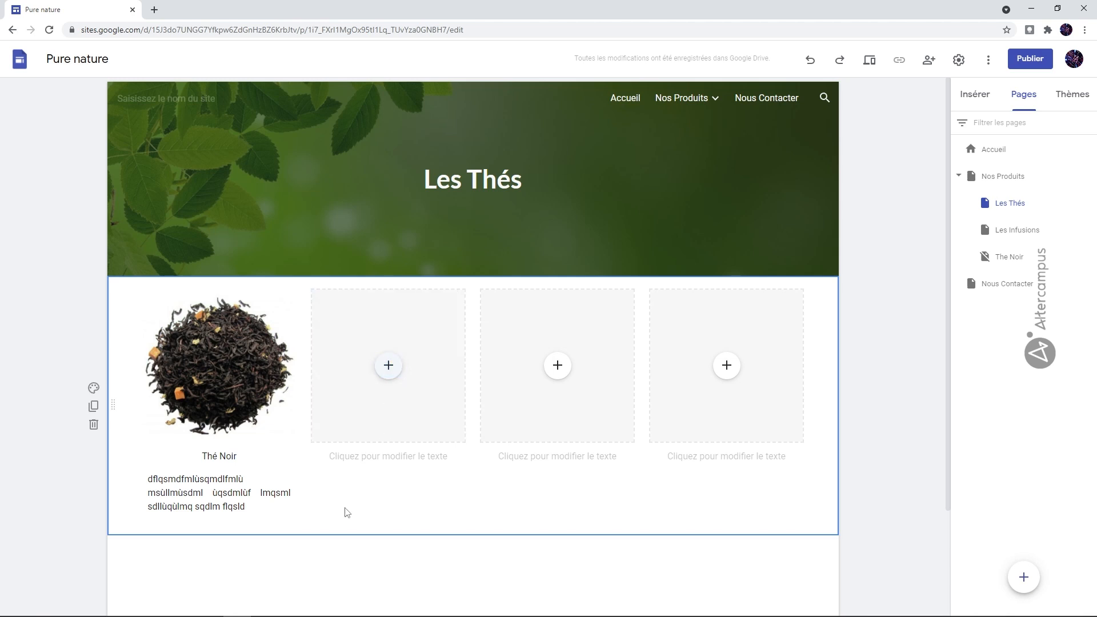
- Insert the Bio.png image from the recent Google Drive files into the Les Thés page
click(982, 94)
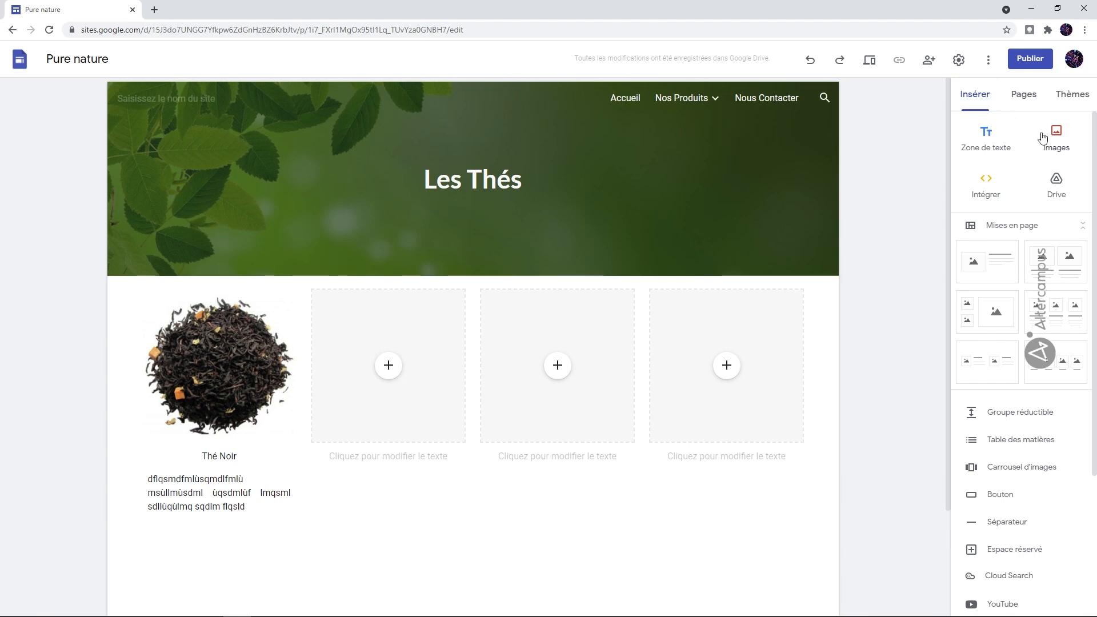
click(1057, 146)
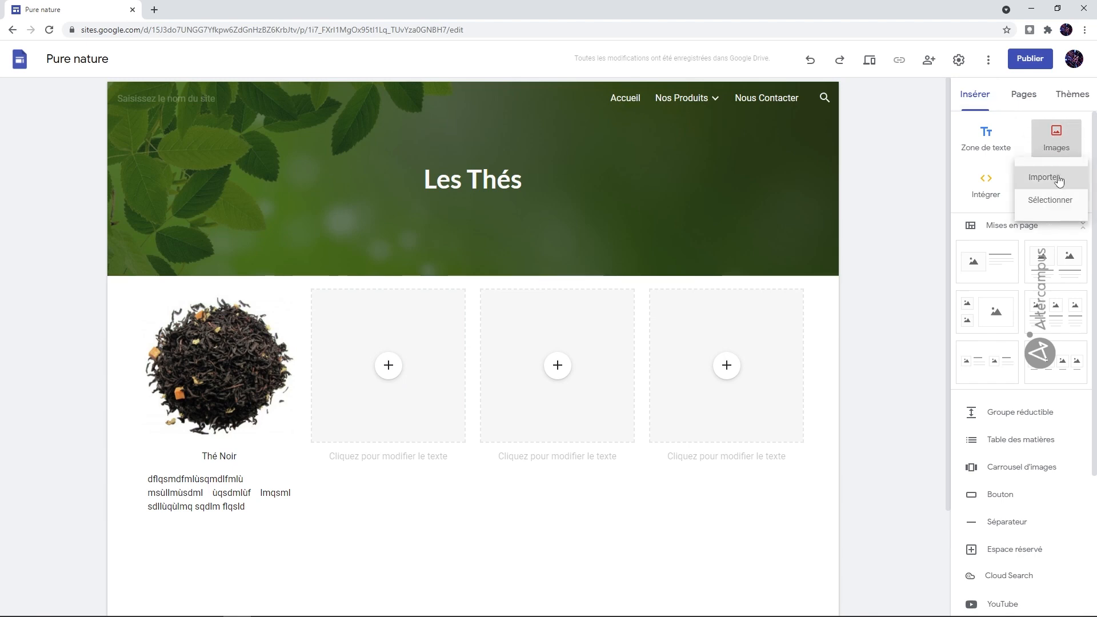
click(1056, 201)
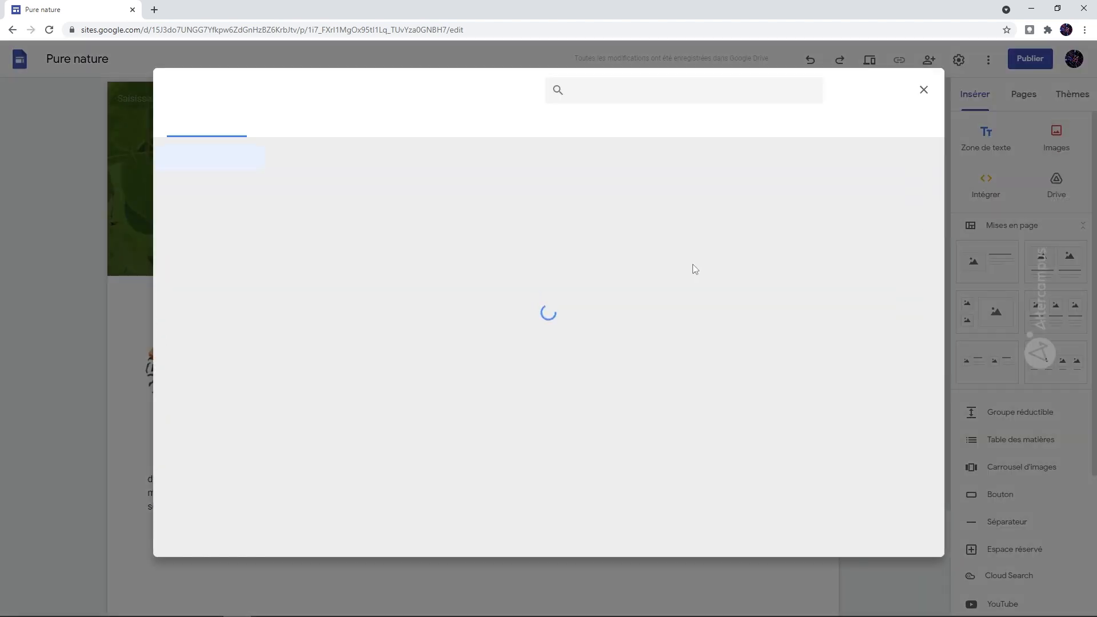
scroll(596, 326, down, 2)
scroll(595, 326, down, 15)
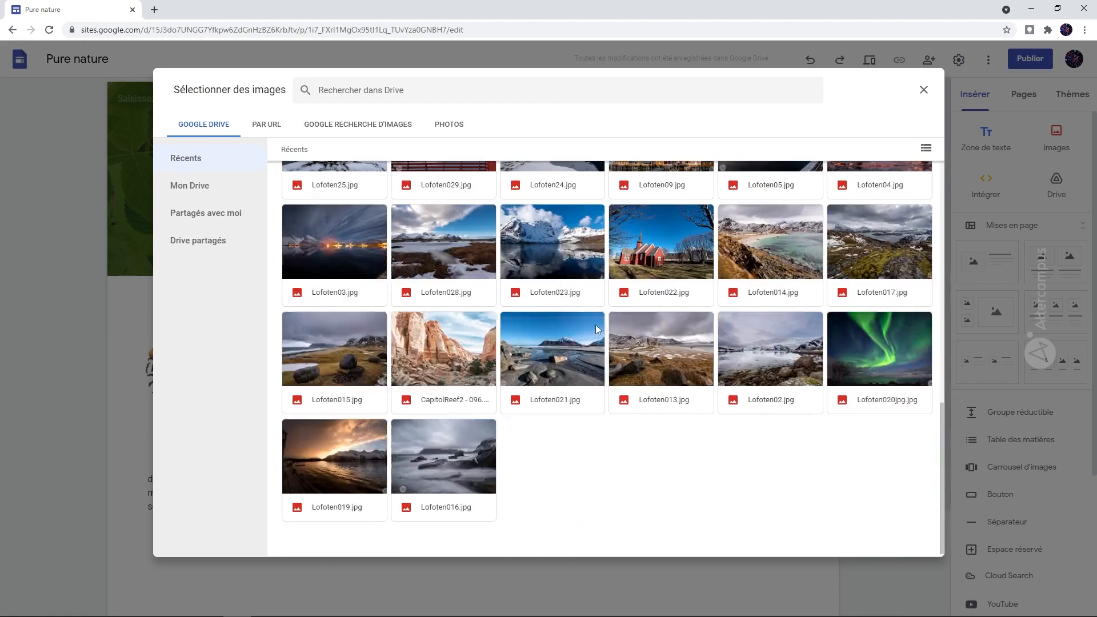
scroll(595, 330, down, 8)
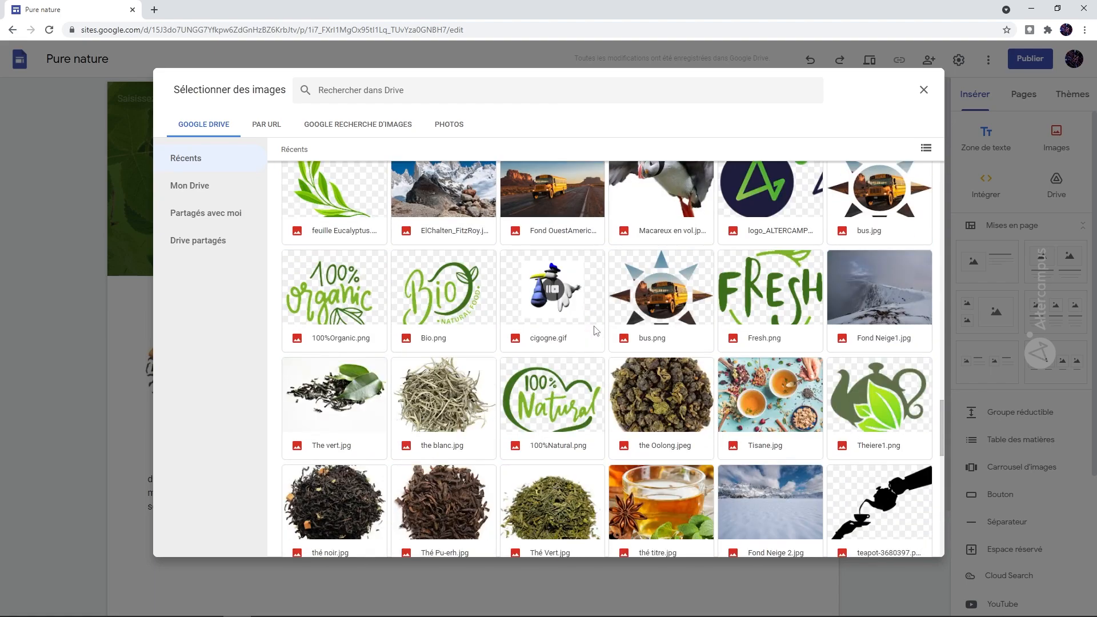
scroll(608, 293, up, 2)
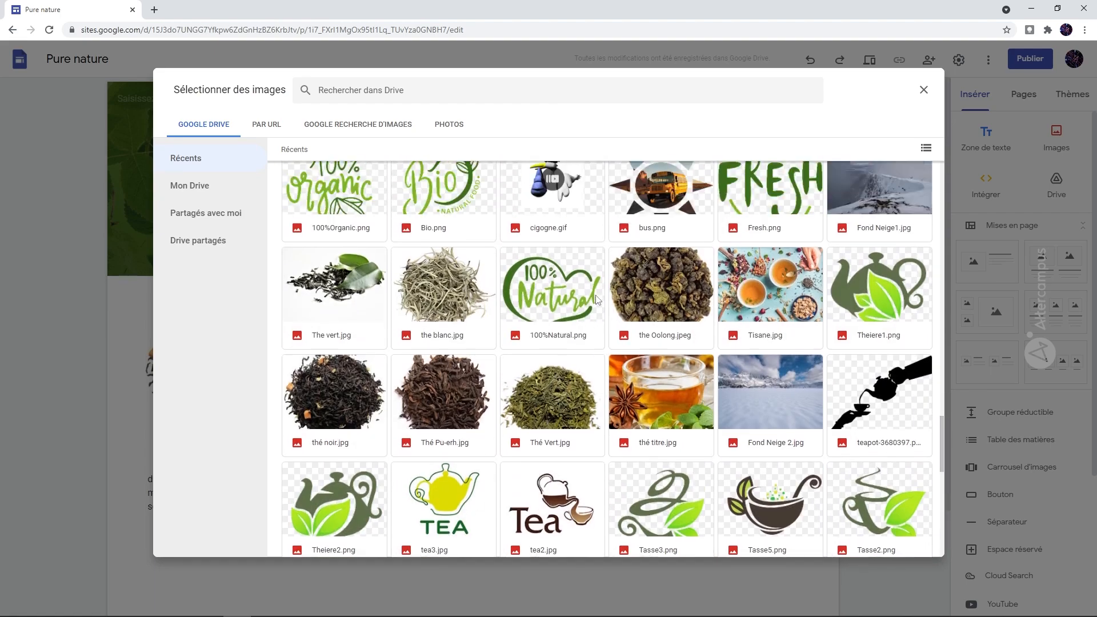
double_click(468, 250)
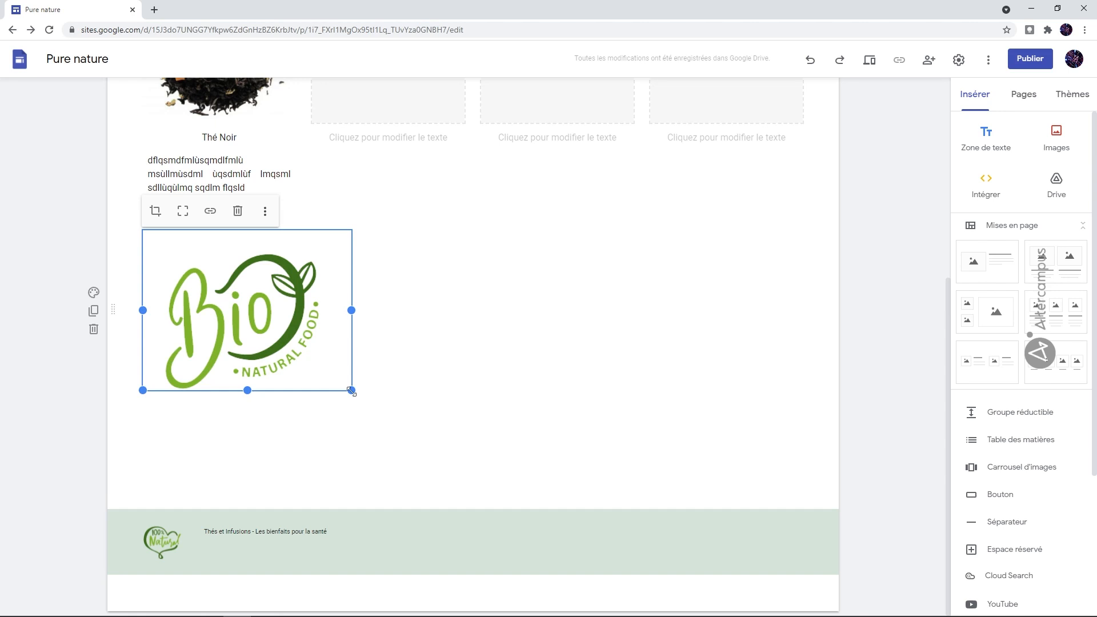
- Shrink the inserted Bio logo and move it beneath the fourth column of the product layout
drag(352, 390, 225, 372)
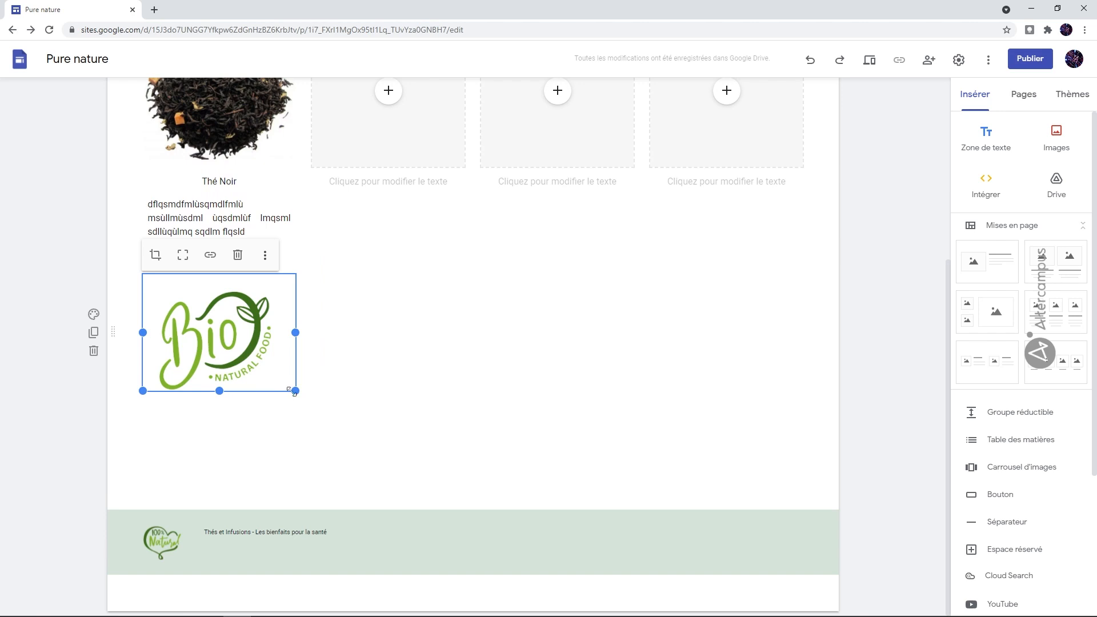
drag(297, 390, 720, 323)
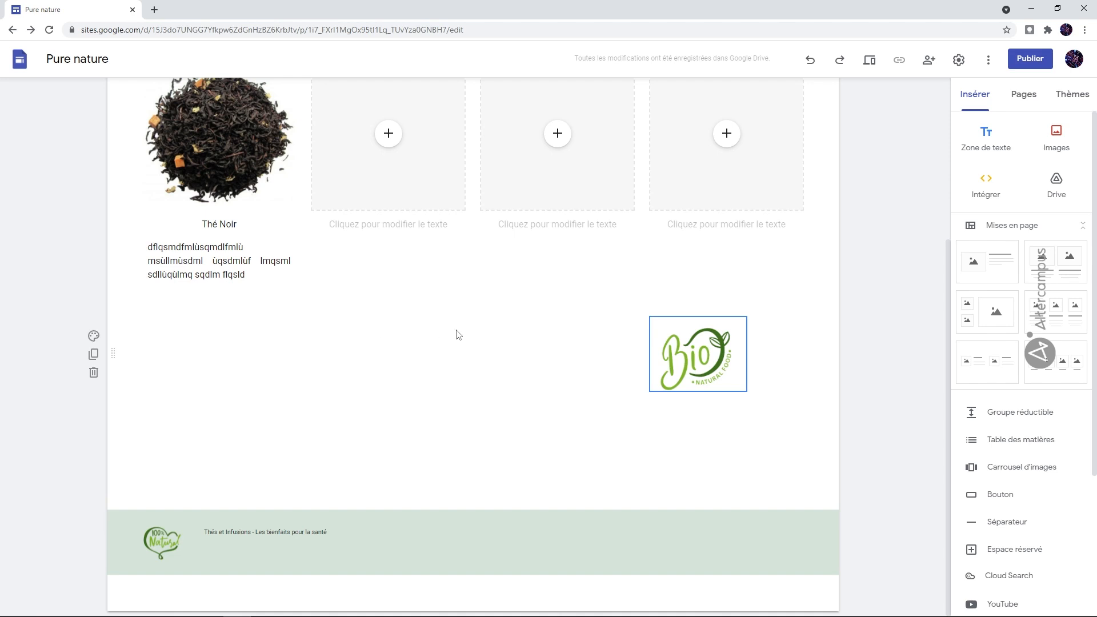
- Delete the Bio logo image placed beneath the product layout
click(681, 339)
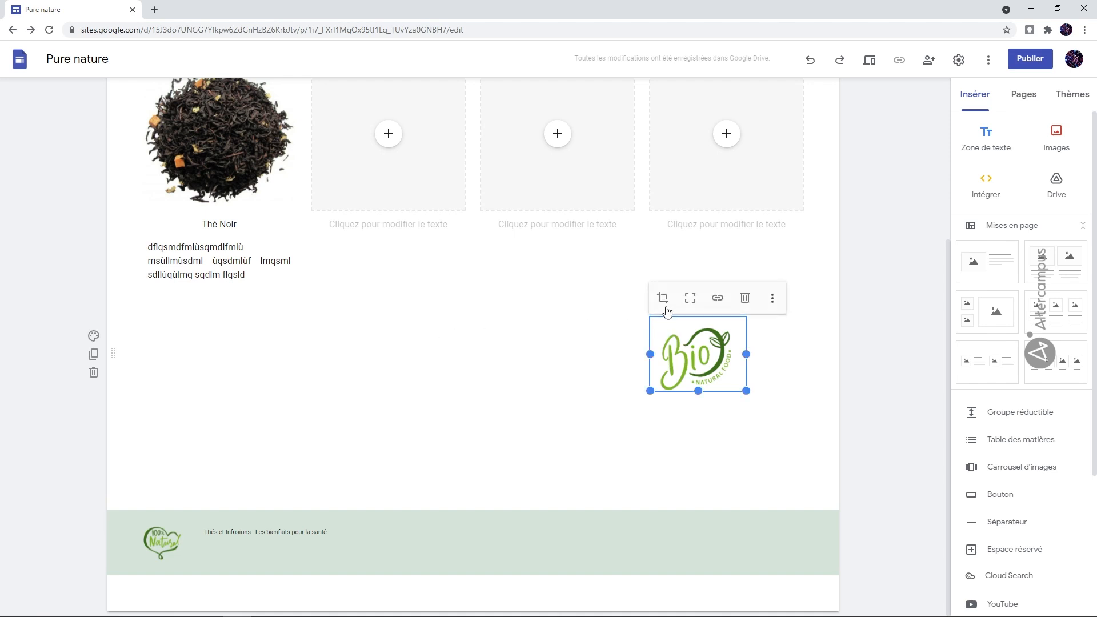
click(746, 298)
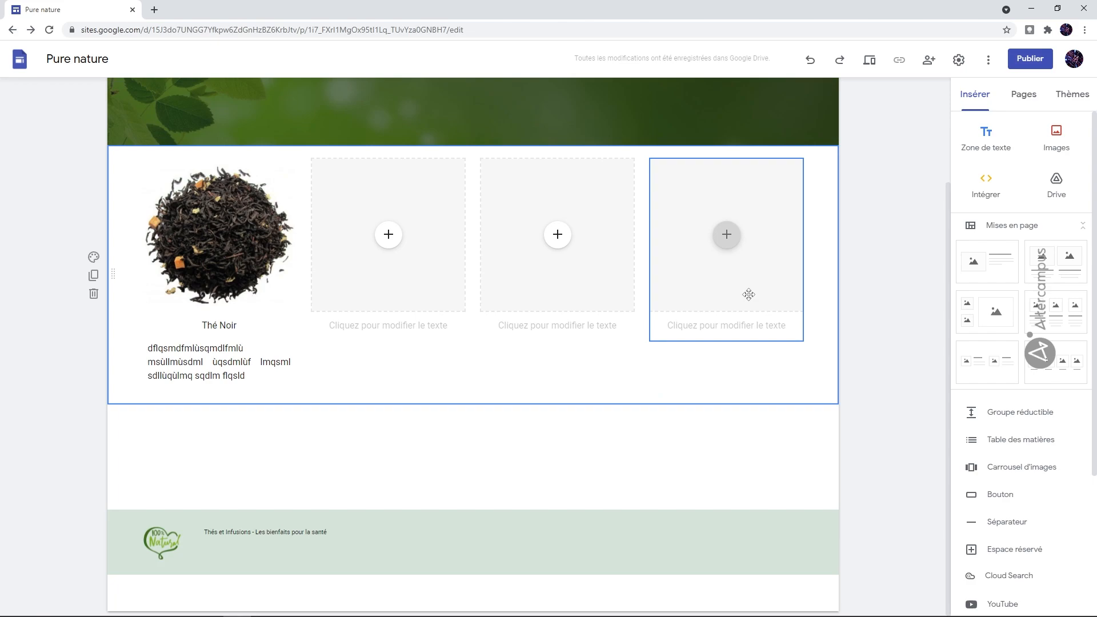